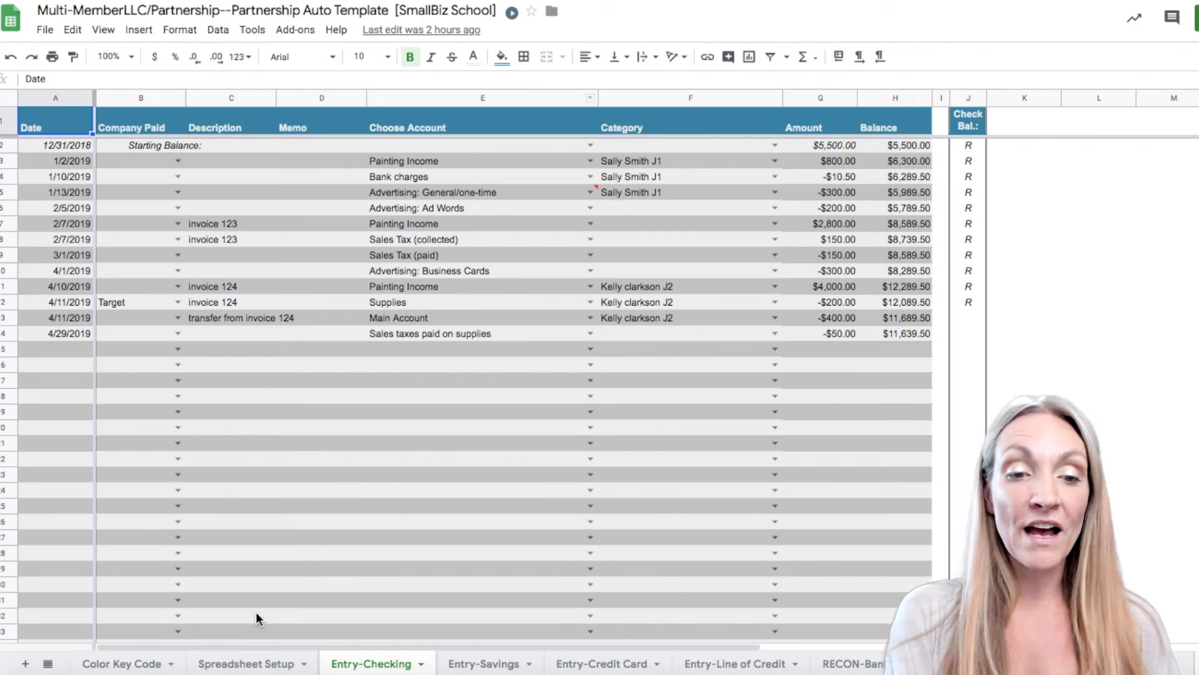
Step: Review the account lists and the Company Paid and Client Name/Job lists on the Spreadsheet Setup sheet
{"action": "left_click", "coordinate": [257, 664]}
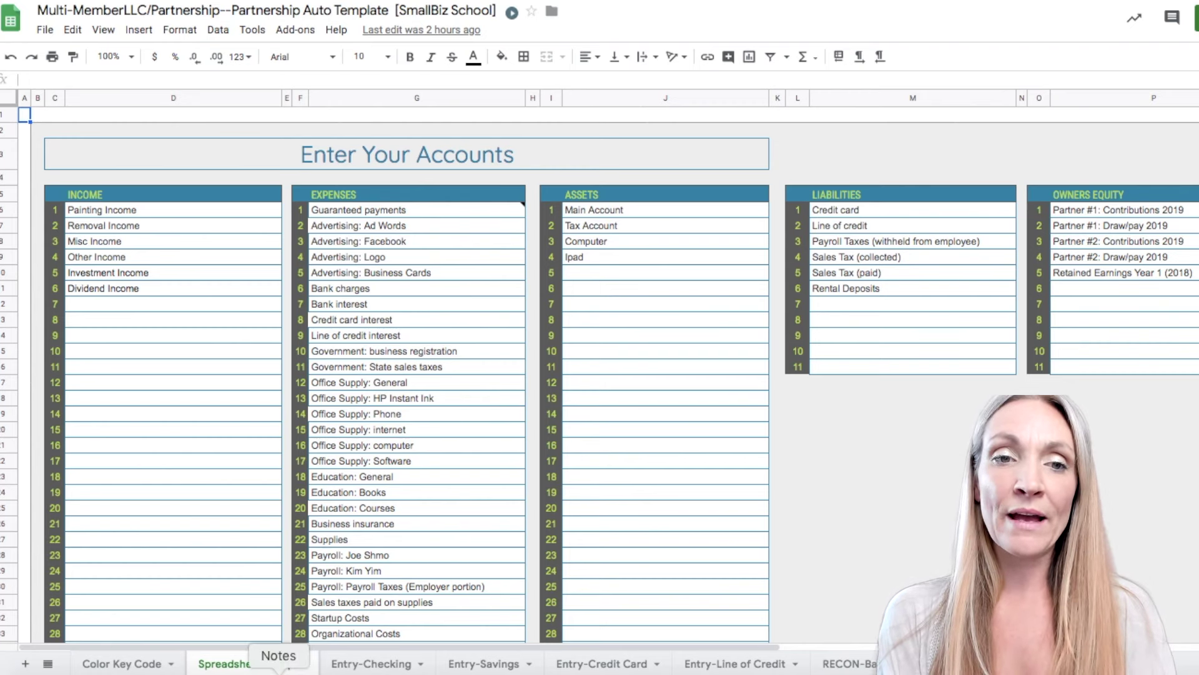
{"action": "scroll", "coordinate": [477, 506], "scroll_direction": "right", "scroll_amount": 1}
{"action": "scroll", "coordinate": [477, 499], "scroll_direction": "right", "scroll_amount": 10}
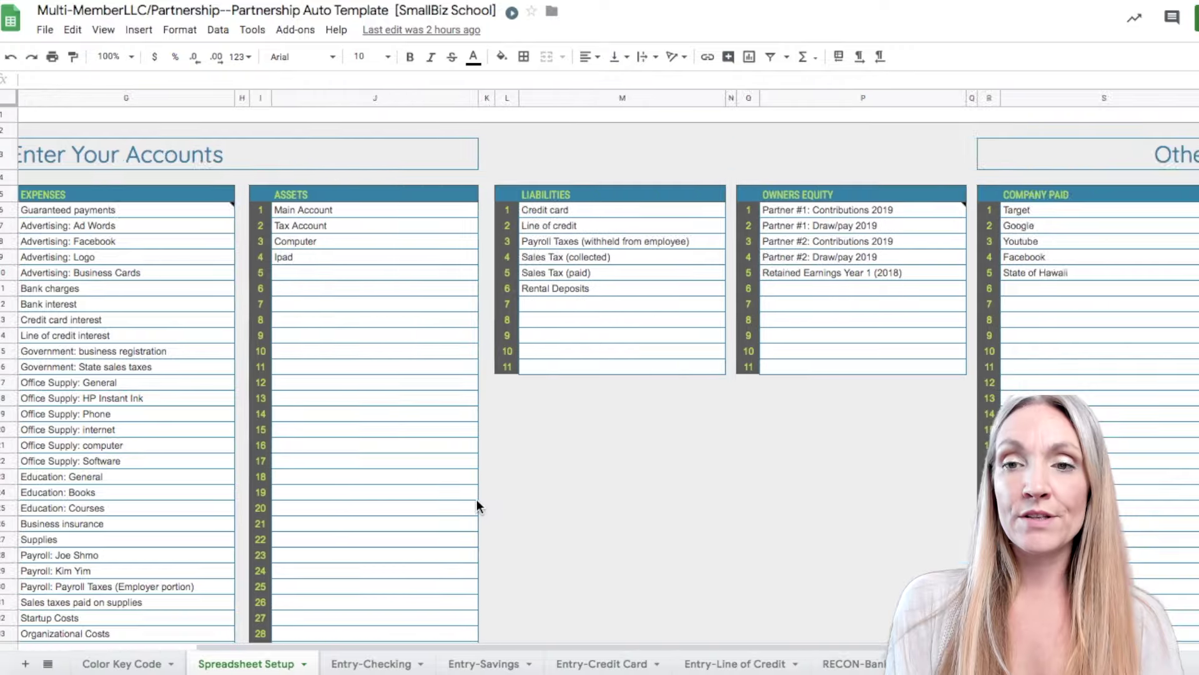
{"action": "scroll", "coordinate": [477, 500], "scroll_direction": "left", "scroll_amount": 10}
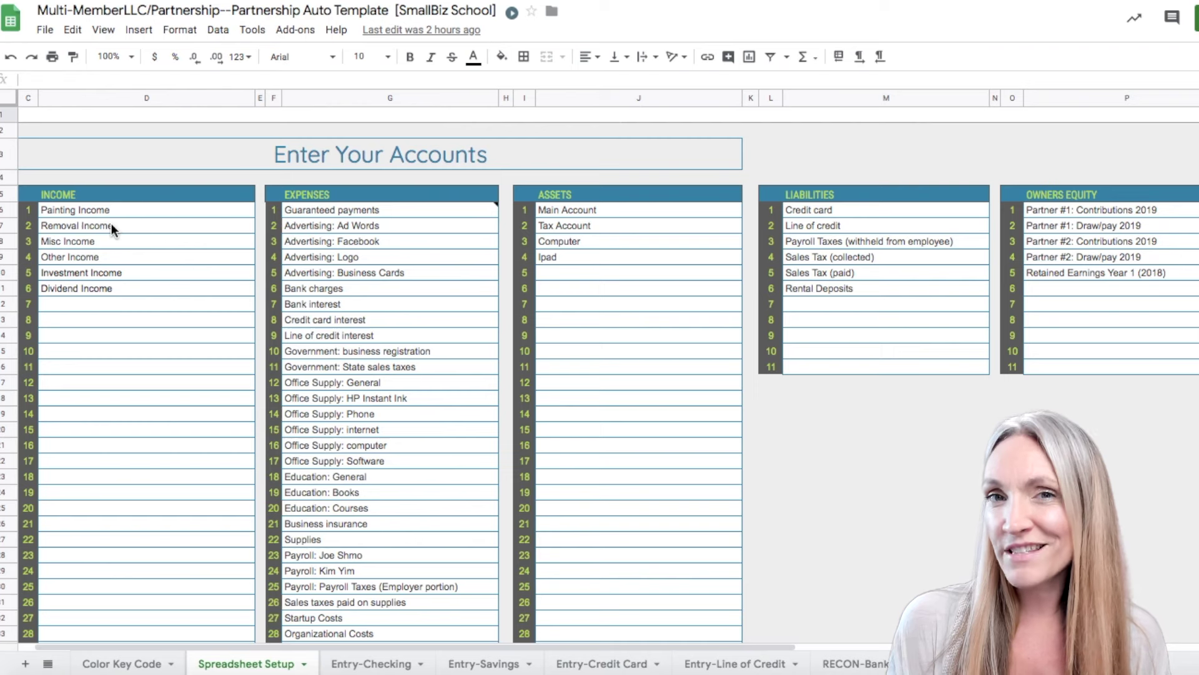
{"action": "scroll", "coordinate": [914, 145], "scroll_direction": "right", "scroll_amount": 10}
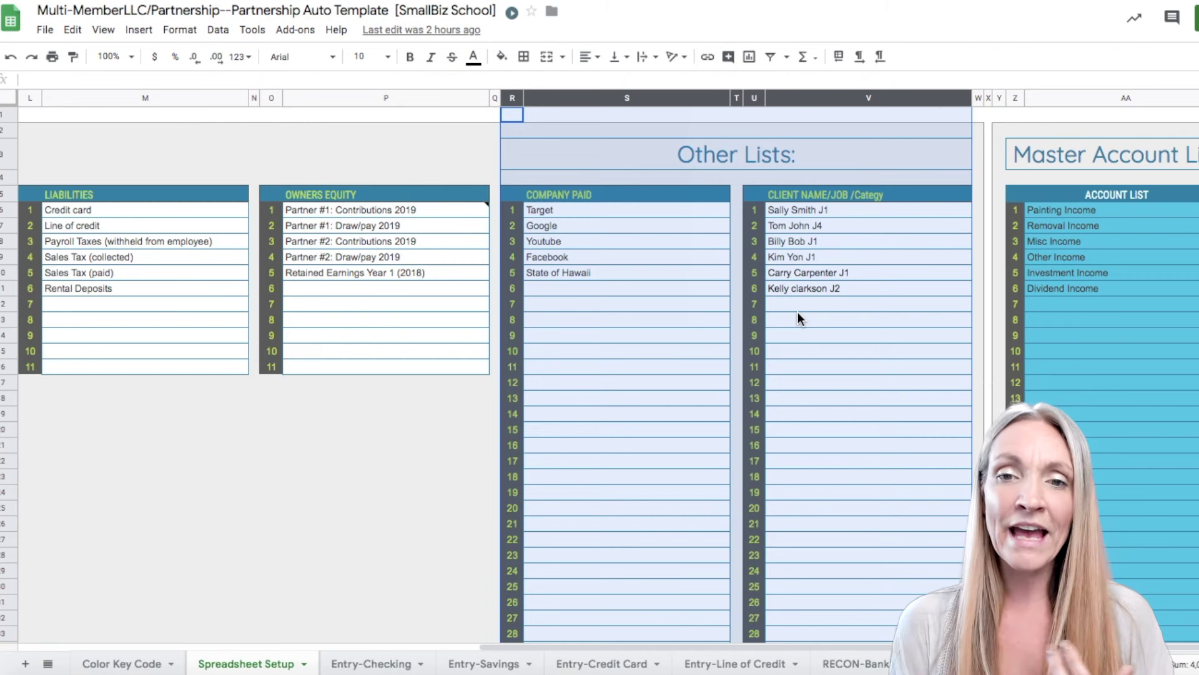
{"action": "left_click", "coordinate": [808, 197]}
{"action": "left_click", "coordinate": [779, 99]}
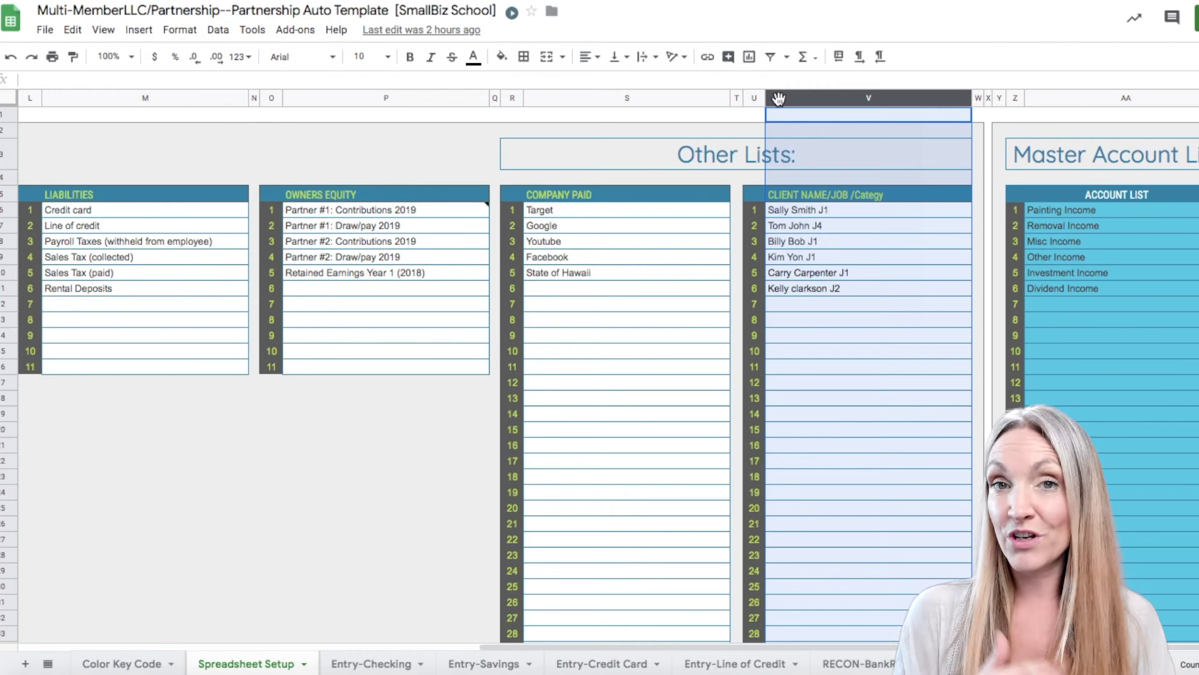
{"action": "left_click", "coordinate": [594, 94]}
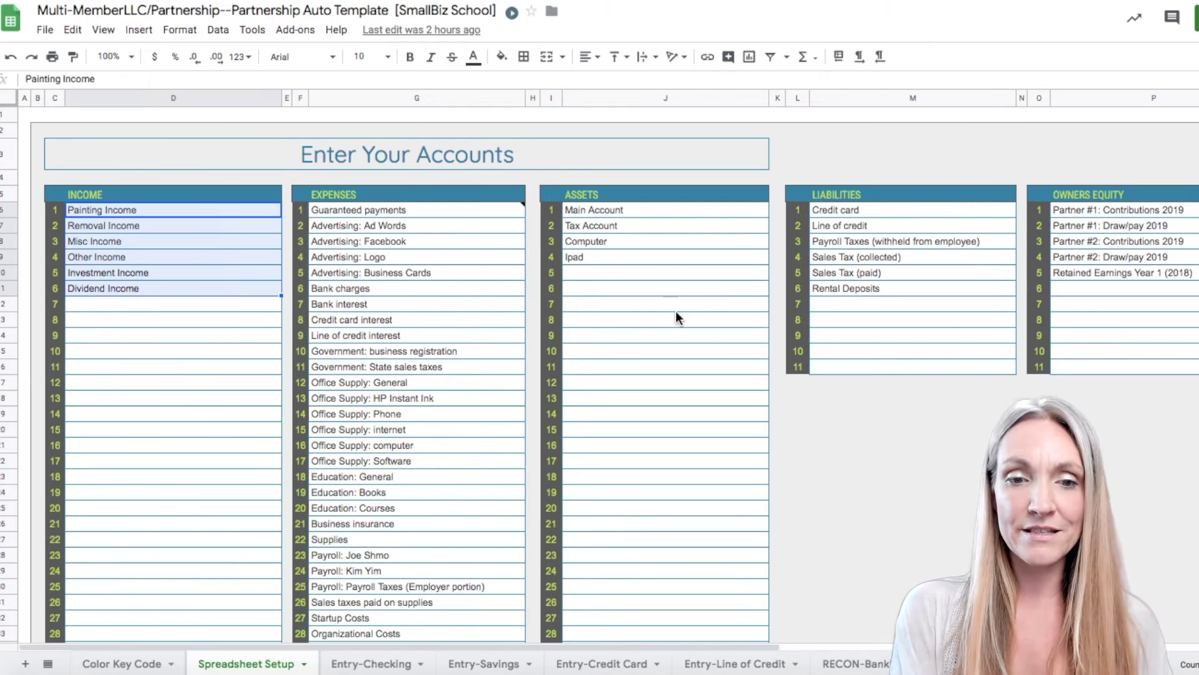
Step: Look through the Checking, Savings, Credit Card and Line of Credit entry sheets, finishing on Entry-Savings
{"action": "left_click", "coordinate": [403, 666]}
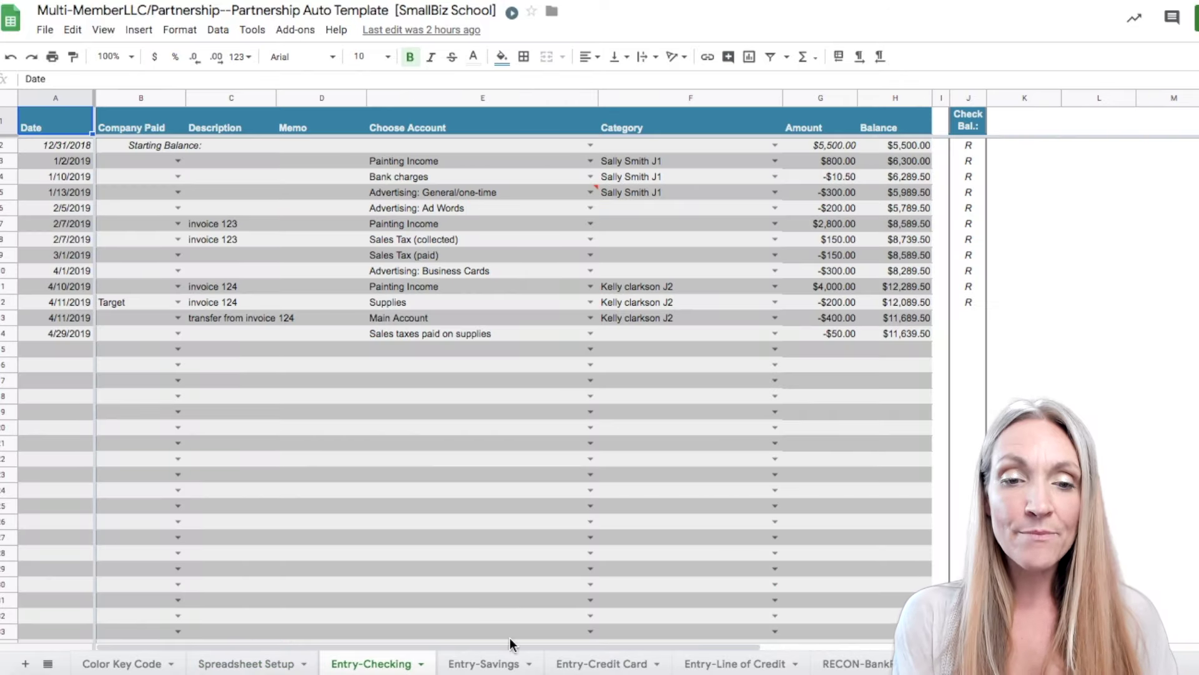
{"action": "left_click", "coordinate": [494, 668]}
{"action": "left_click", "coordinate": [591, 665]}
{"action": "left_click", "coordinate": [715, 666]}
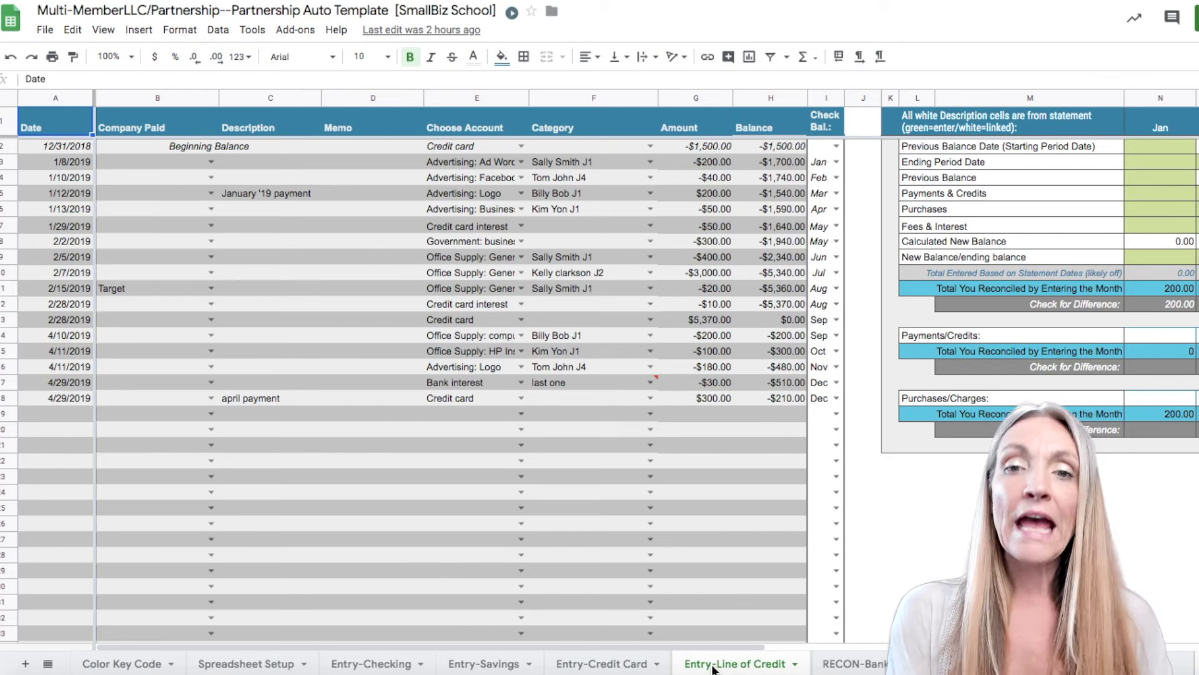
{"action": "left_click", "coordinate": [564, 669]}
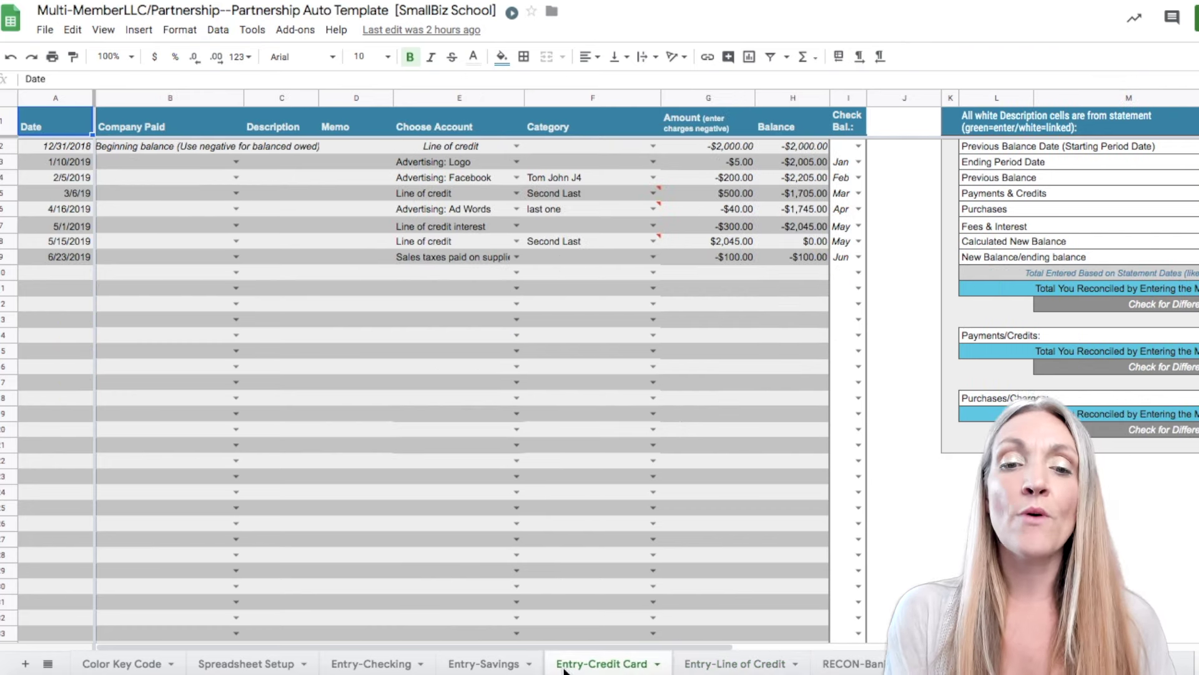
{"action": "left_click", "coordinate": [484, 665]}
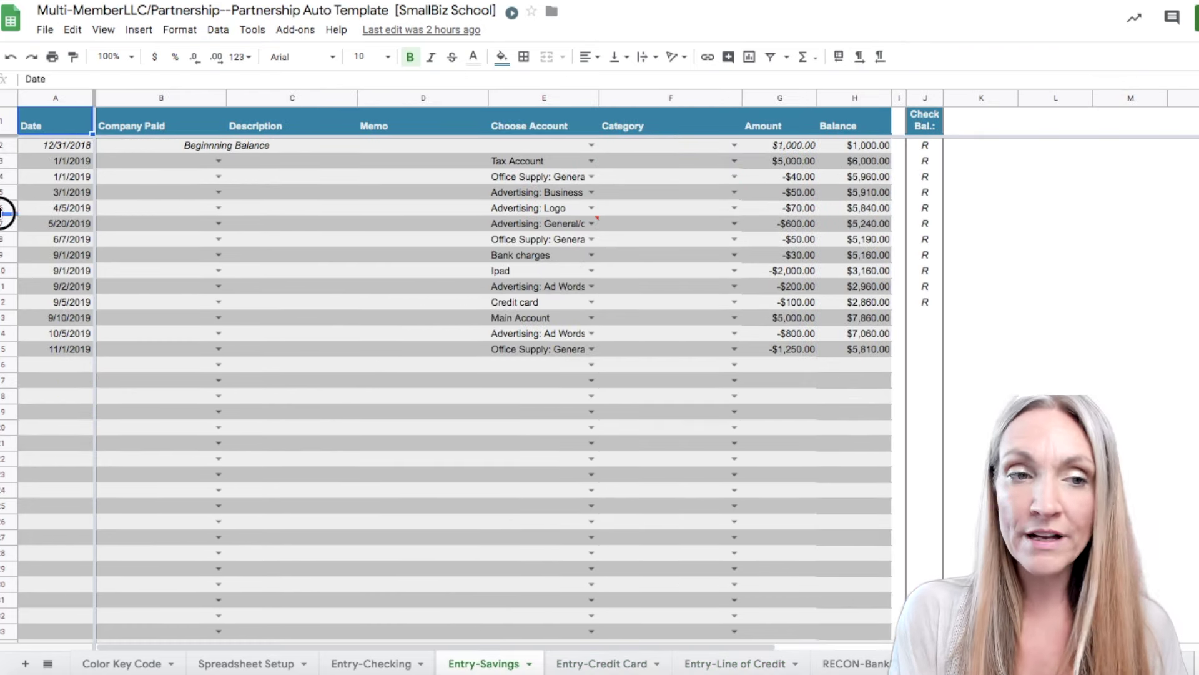
Step: Inspect the company, account and category choices available for the 4/5/2019 savings entry without changing them
{"action": "left_click", "coordinate": [7, 208]}
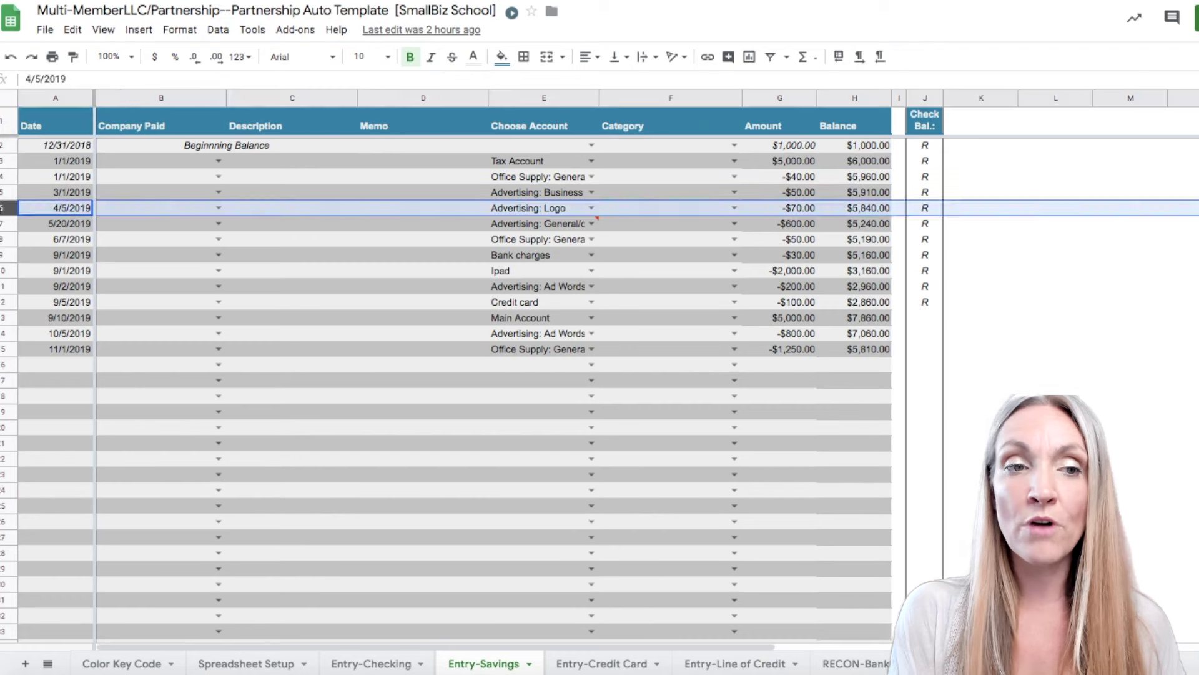
{"action": "left_click", "coordinate": [218, 207]}
{"action": "left_click", "coordinate": [591, 207]}
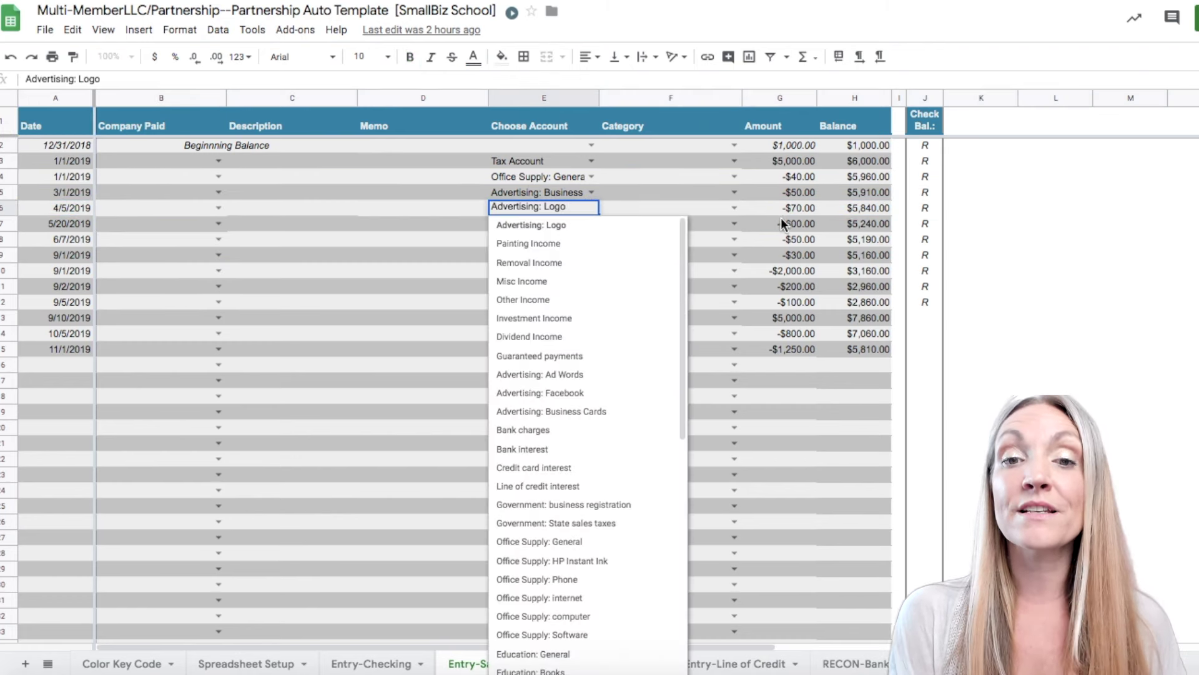
{"action": "left_click", "coordinate": [734, 207]}
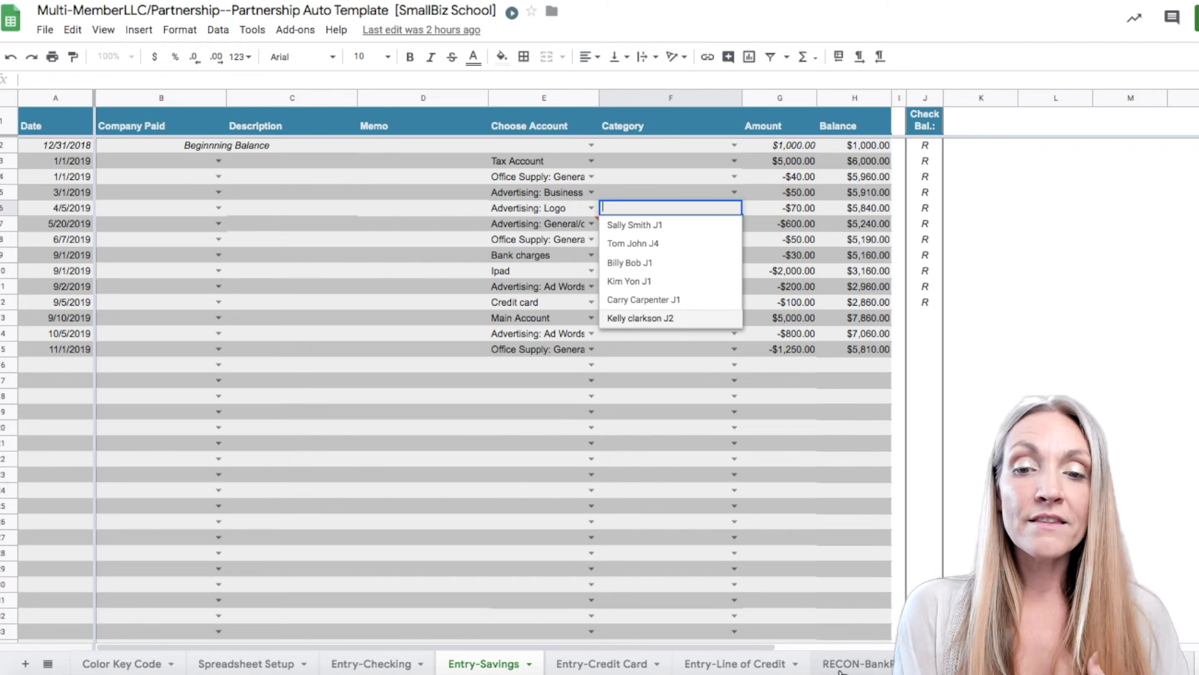
Step: View the Entry-Credit Card sheet again and open the RECON-BankRecons sheet
{"action": "scroll", "coordinate": [840, 670], "scroll_direction": "down", "scroll_amount": 3}
{"action": "scroll", "coordinate": [841, 670], "scroll_direction": "right", "scroll_amount": 1}
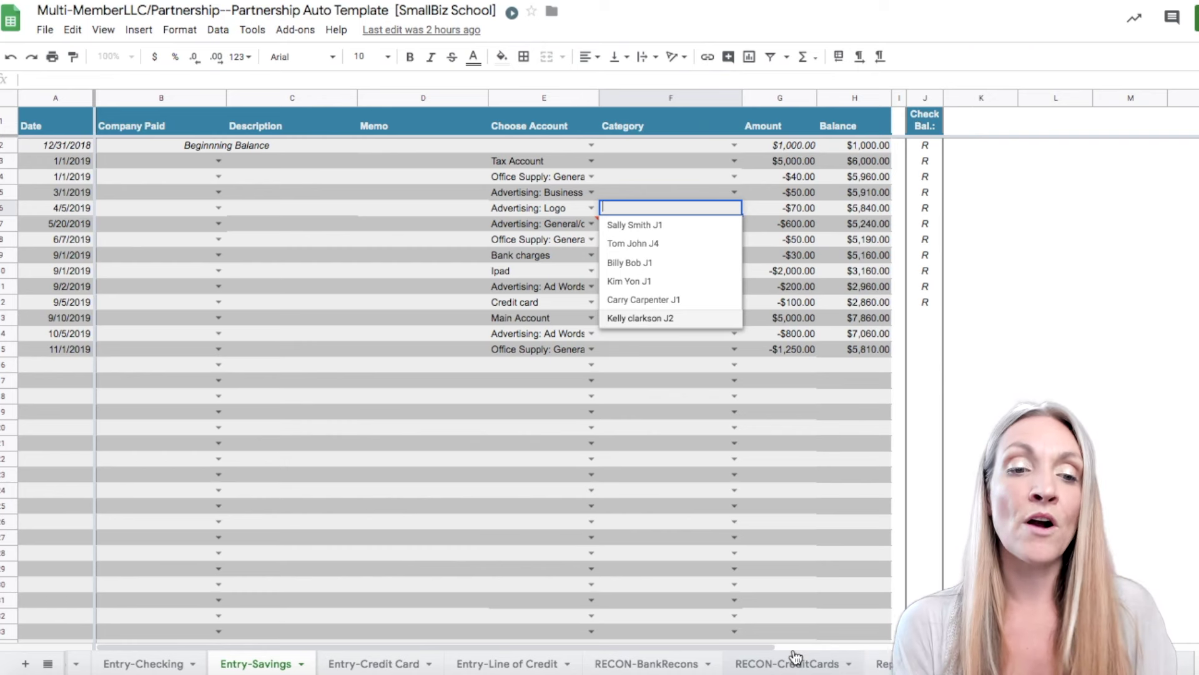
{"action": "left_click", "coordinate": [374, 663]}
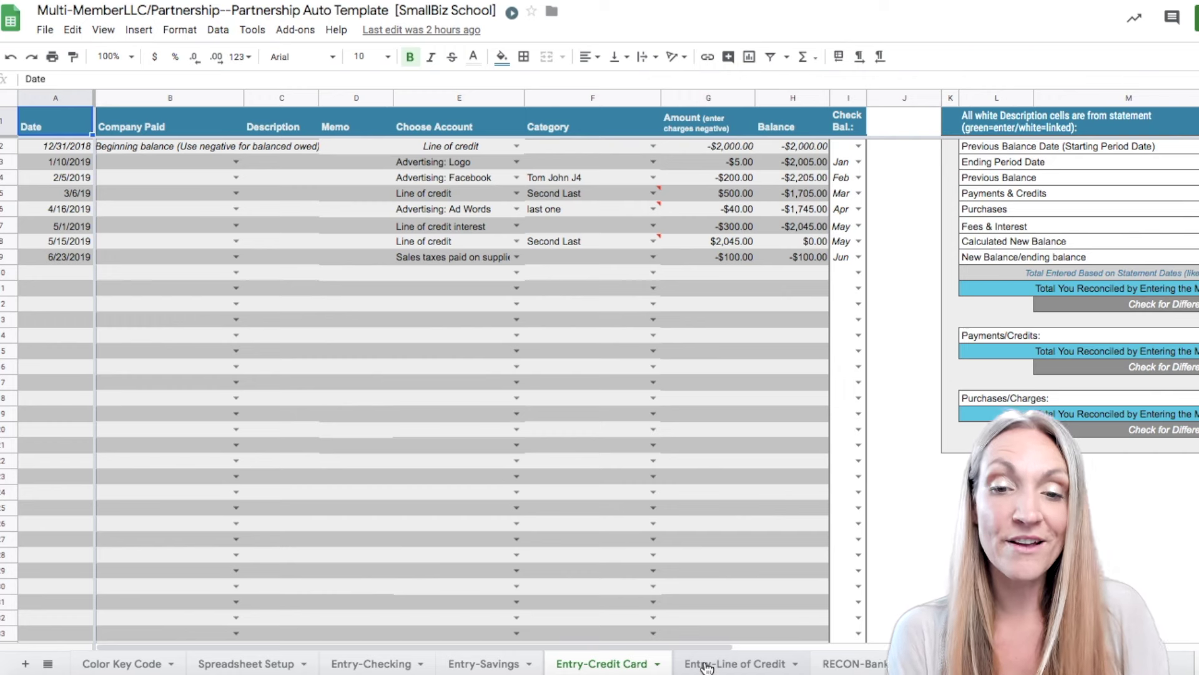
{"action": "scroll", "coordinate": [859, 665], "scroll_direction": "right", "scroll_amount": 5}
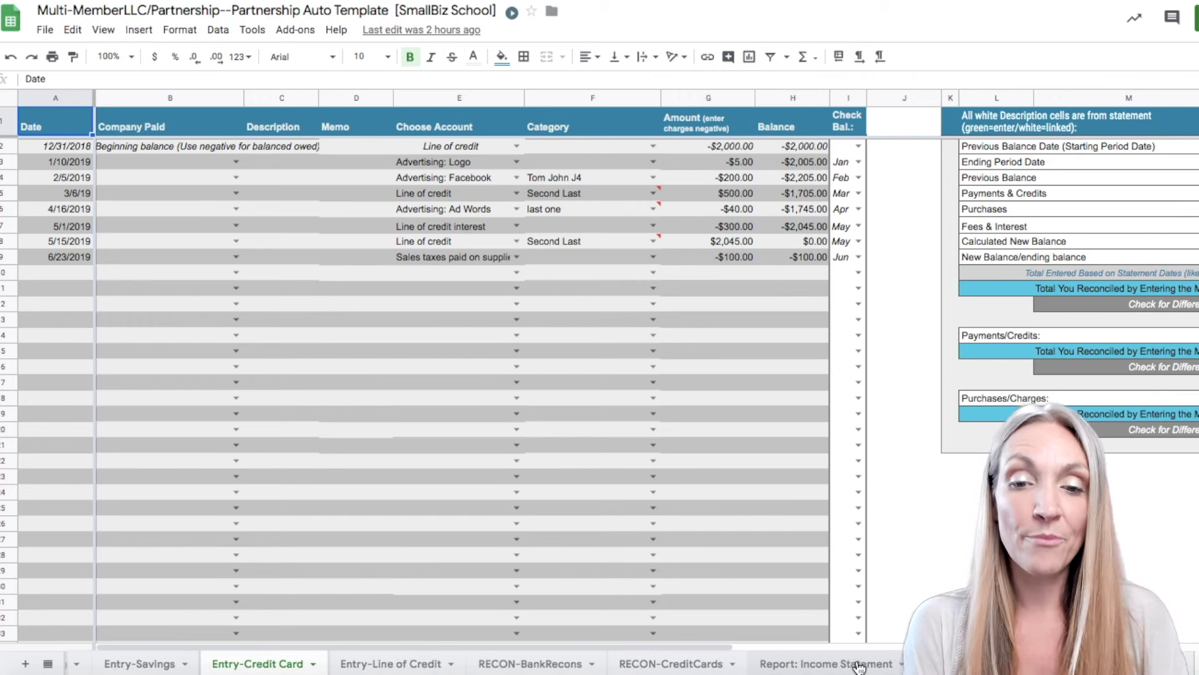
{"action": "left_click", "coordinate": [559, 665]}
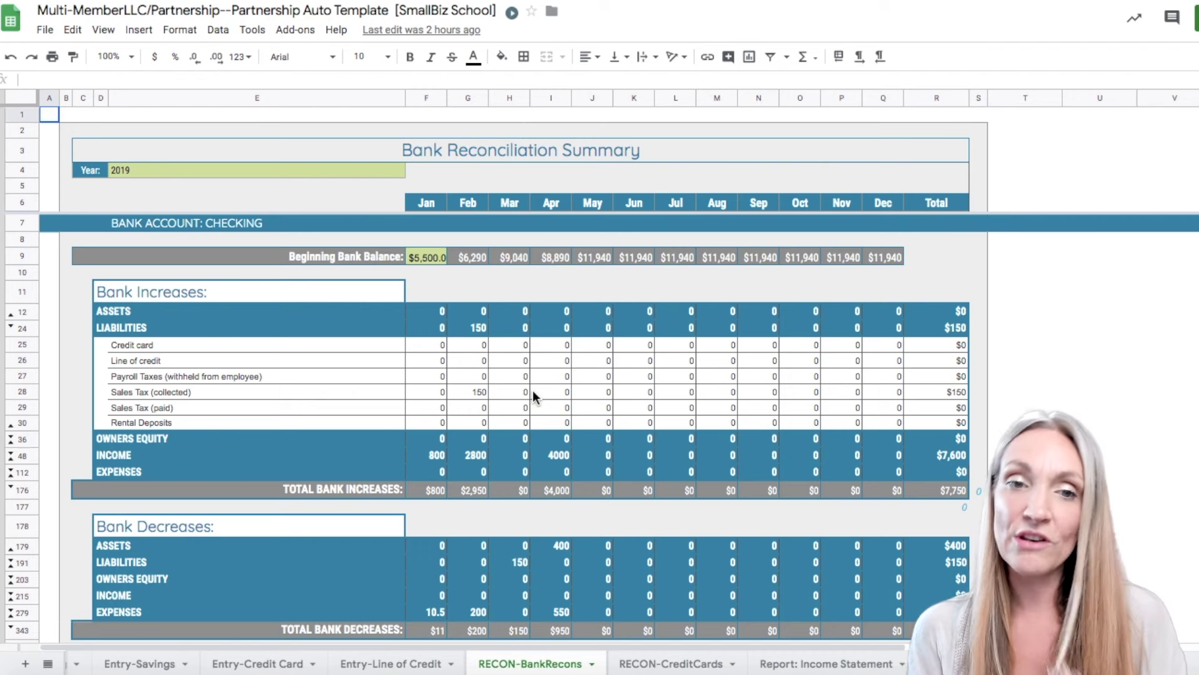
Step: Examine the checking account's January beginning balance and the January and February columns of the Bank Reconciliation Summary
{"action": "left_click", "coordinate": [425, 256]}
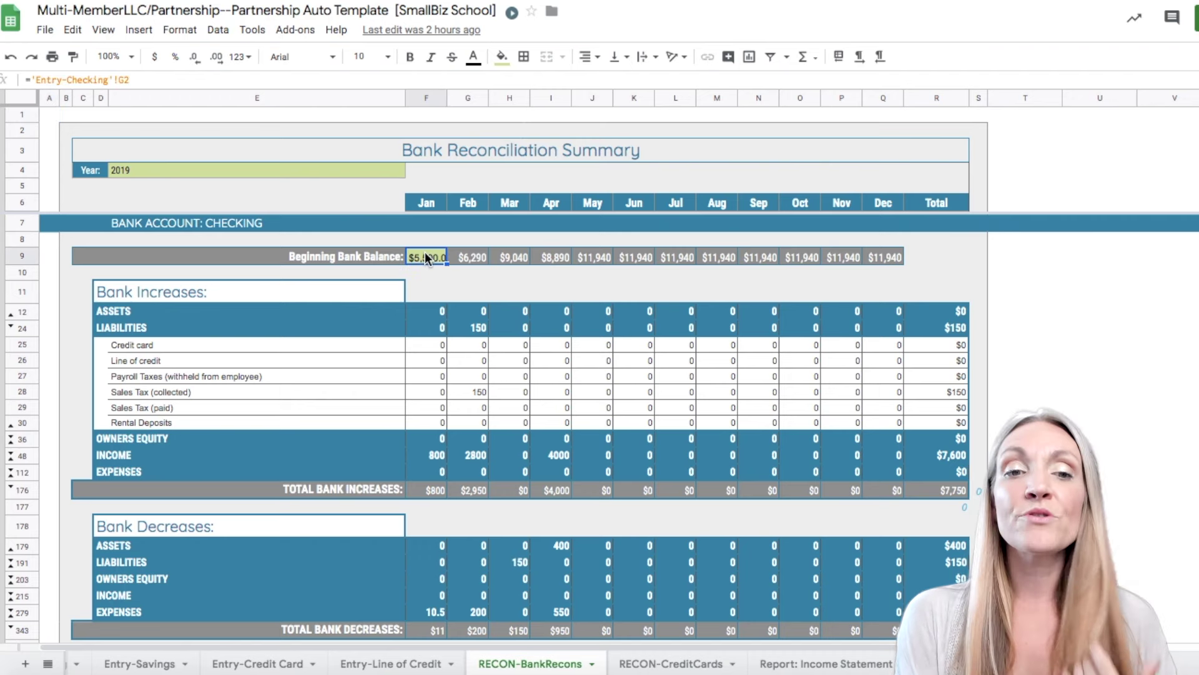
{"action": "scroll", "coordinate": [424, 253], "scroll_direction": "down", "scroll_amount": 1}
{"action": "left_click", "coordinate": [424, 100]}
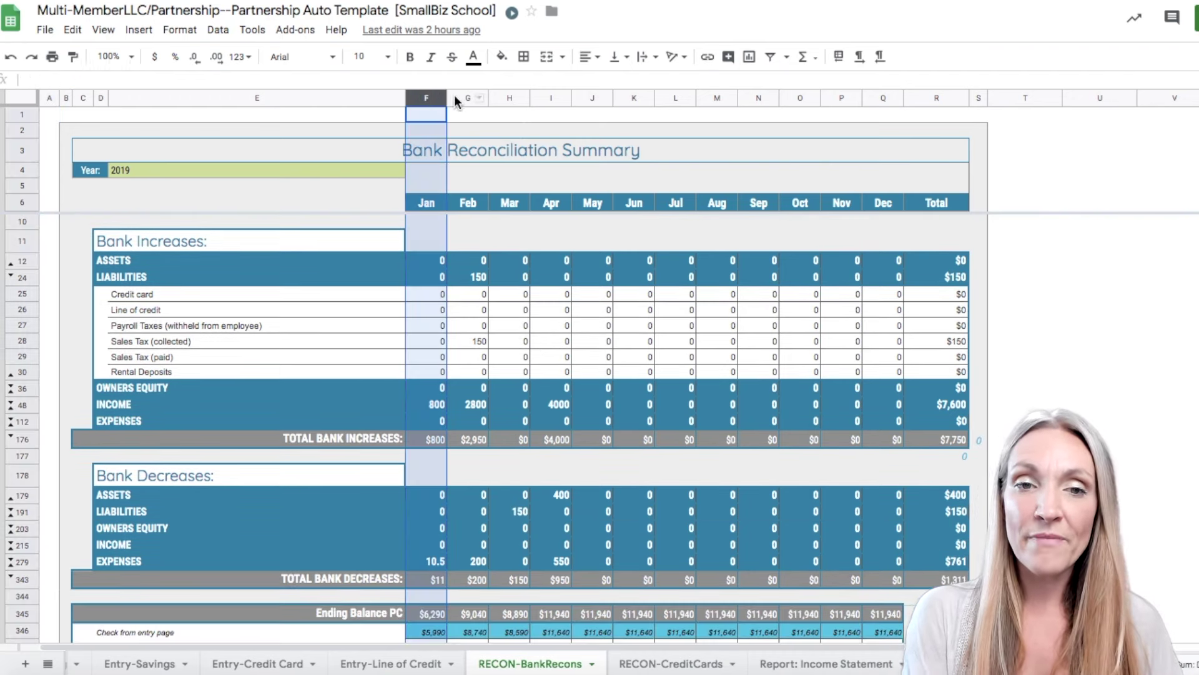
{"action": "left_click", "coordinate": [468, 99]}
{"action": "scroll", "coordinate": [409, 334], "scroll_direction": "down", "scroll_amount": 1}
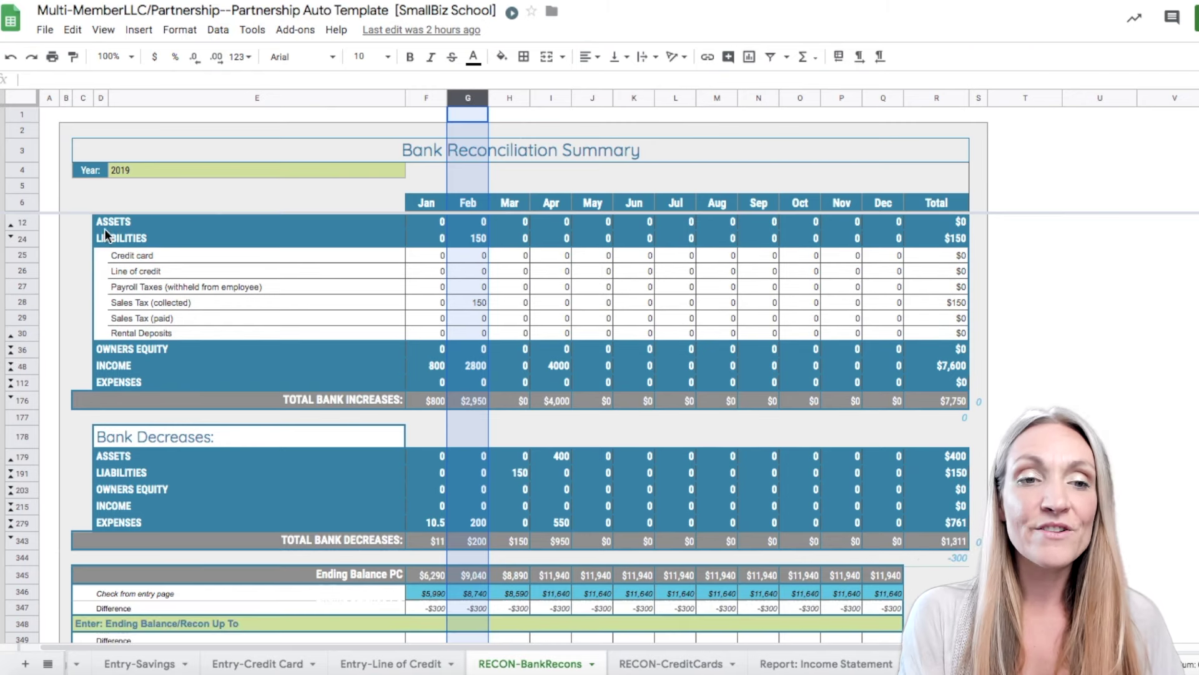
Step: Collapse the Liabilities detail rows under the checking account's Bank Increases and look over the condensed summary
{"action": "scroll", "coordinate": [126, 256], "scroll_direction": "up", "scroll_amount": 1}
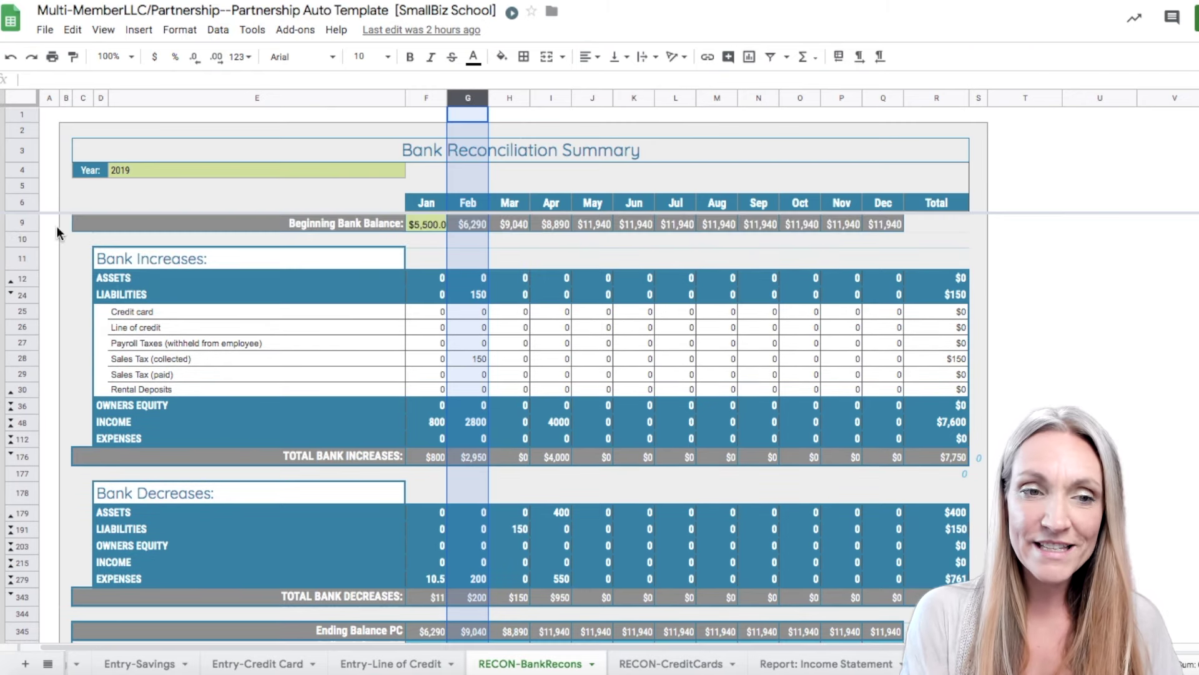
{"action": "left_click", "coordinate": [10, 295]}
{"action": "scroll", "coordinate": [166, 310], "scroll_direction": "down", "scroll_amount": 1}
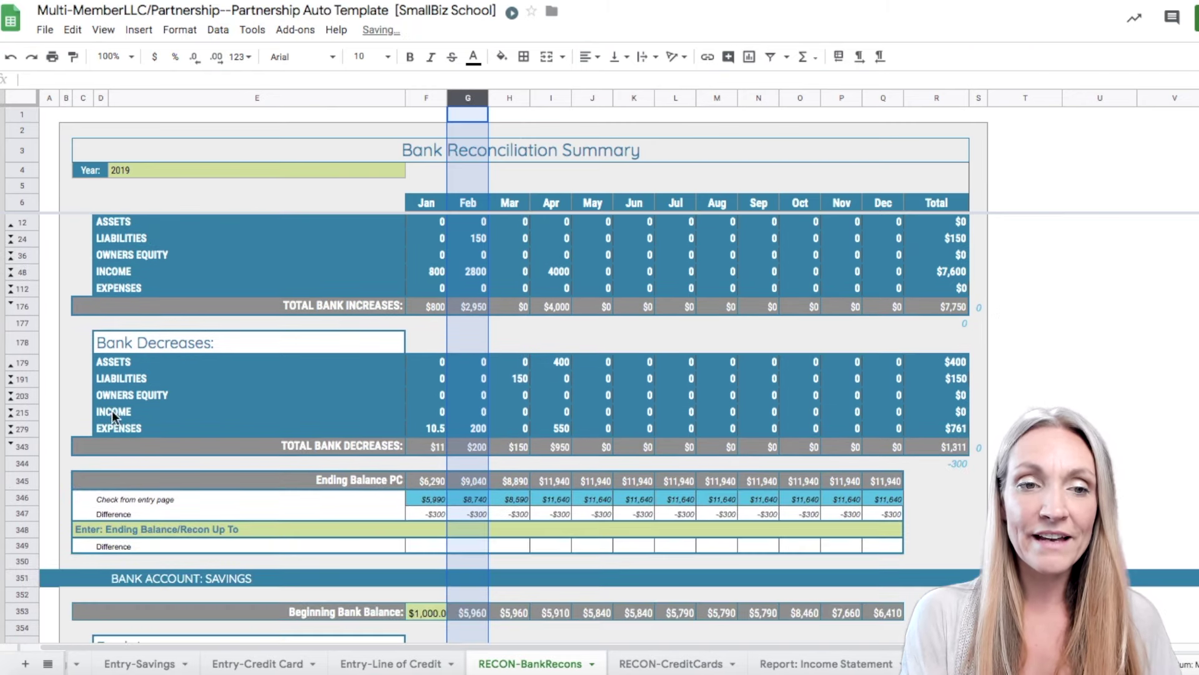
{"action": "scroll", "coordinate": [331, 314], "scroll_direction": "up", "scroll_amount": 1}
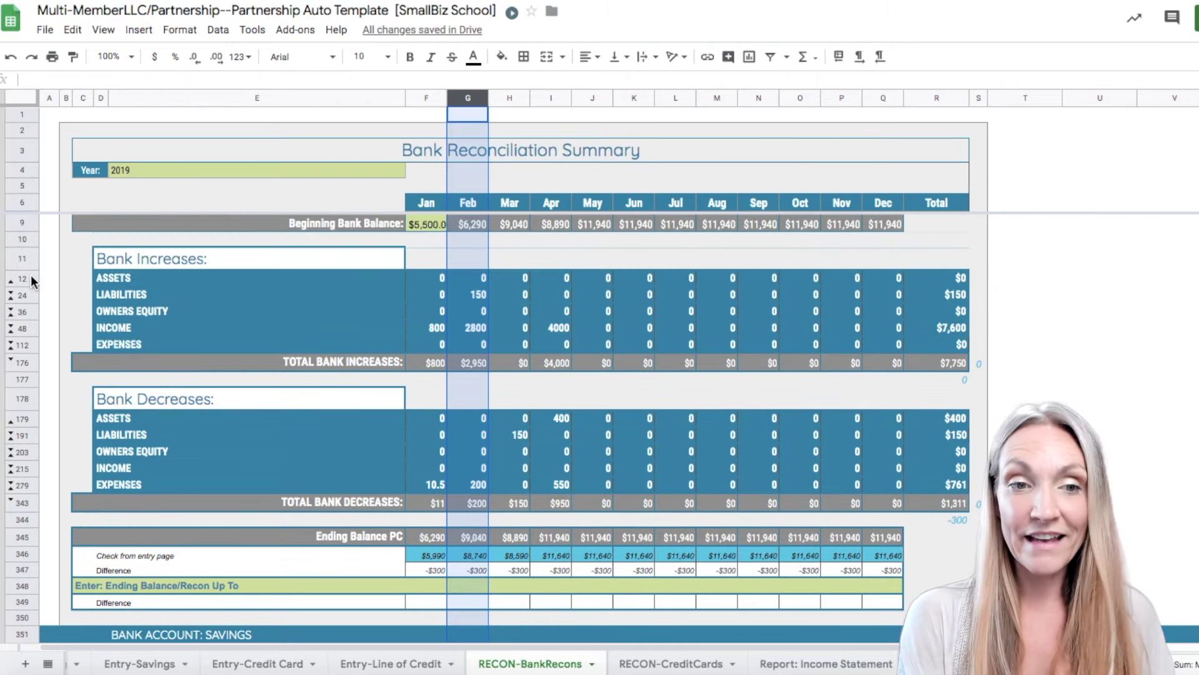
{"action": "scroll", "coordinate": [183, 320], "scroll_direction": "down", "scroll_amount": 1}
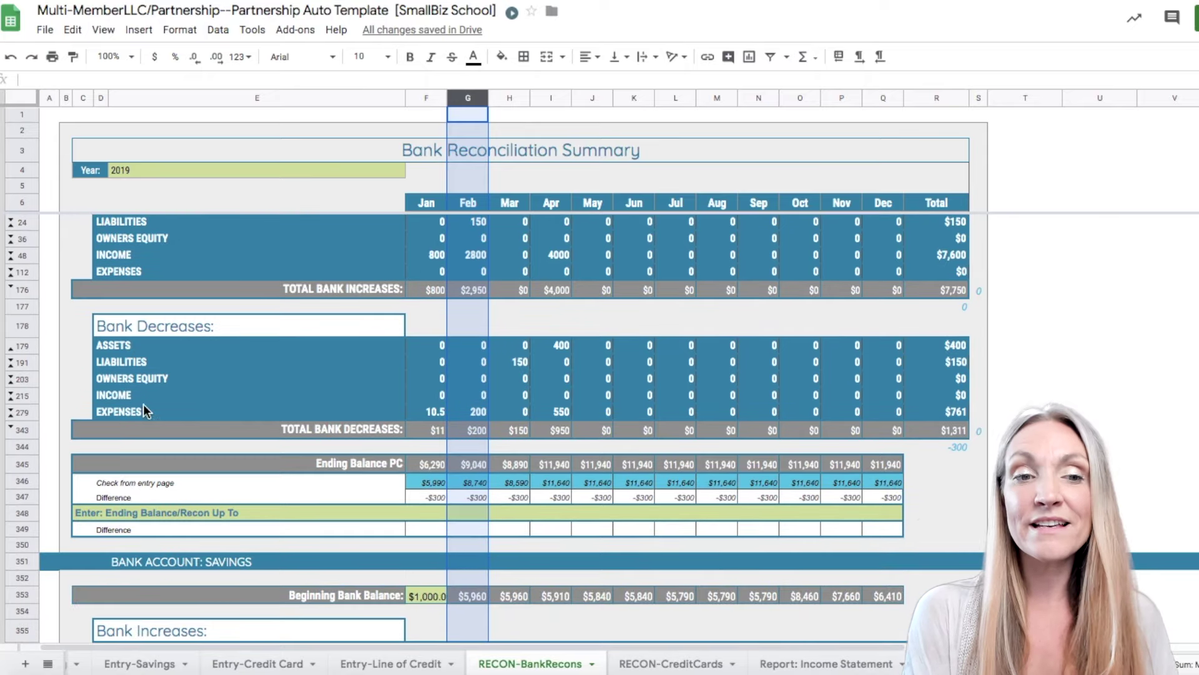
{"action": "scroll", "coordinate": [143, 360], "scroll_direction": "down", "scroll_amount": 1}
{"action": "scroll", "coordinate": [142, 359], "scroll_direction": "up", "scroll_amount": 2}
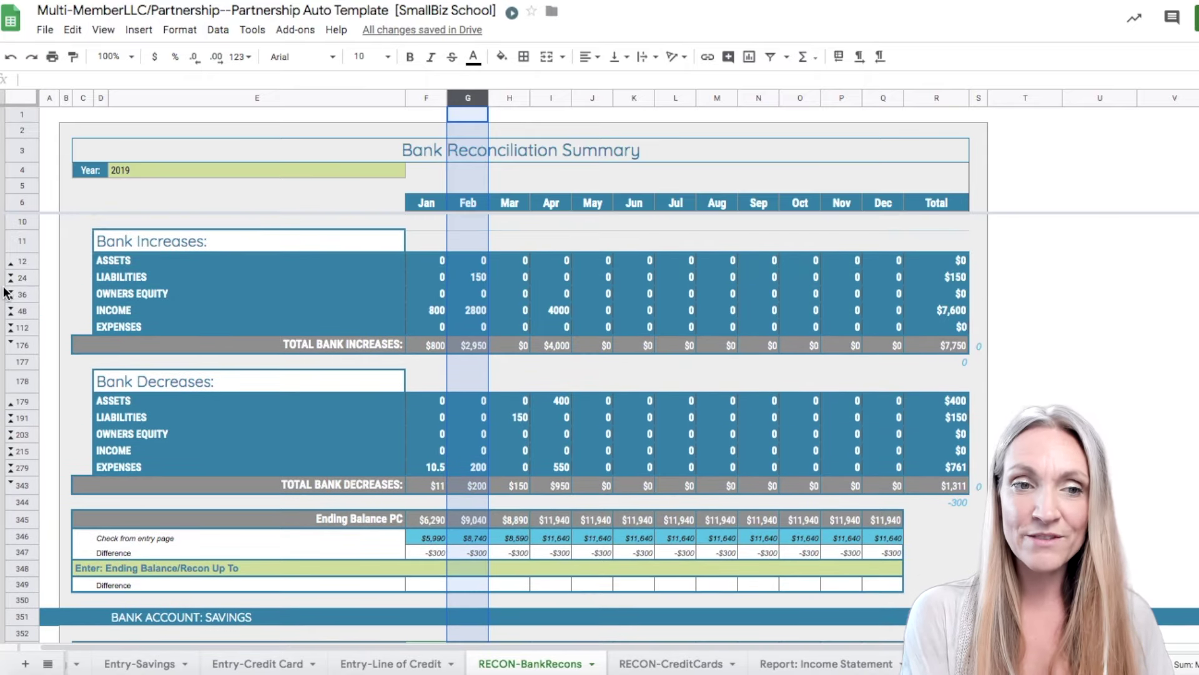
Step: Expand the Expenses and Income groups under Bank Increases to view their accounts, collapsing each one again
{"action": "left_click", "coordinate": [8, 327]}
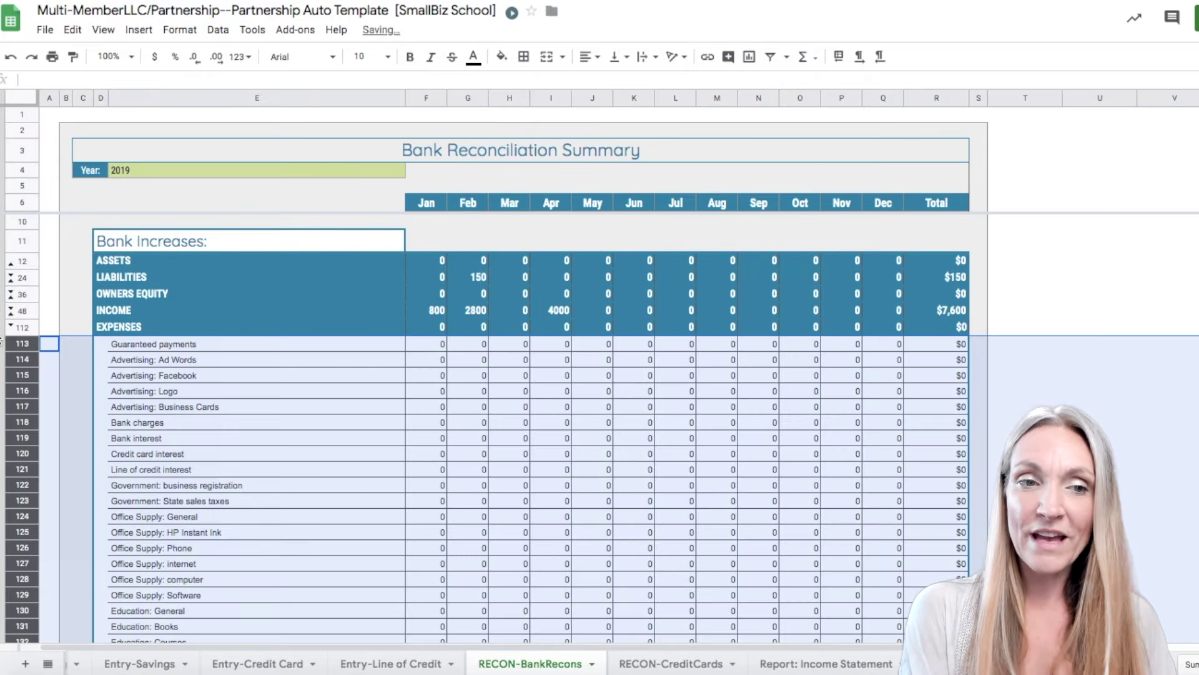
{"action": "left_click", "coordinate": [9, 328]}
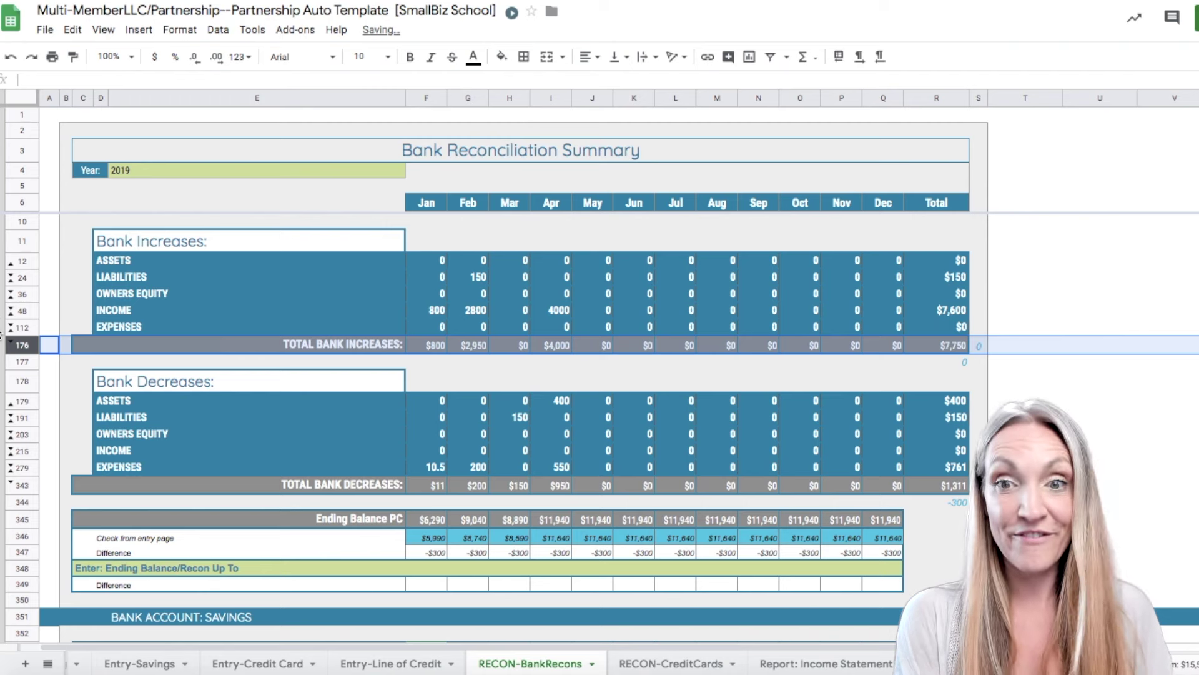
{"action": "left_click", "coordinate": [10, 310]}
{"action": "left_click", "coordinate": [2, 311]}
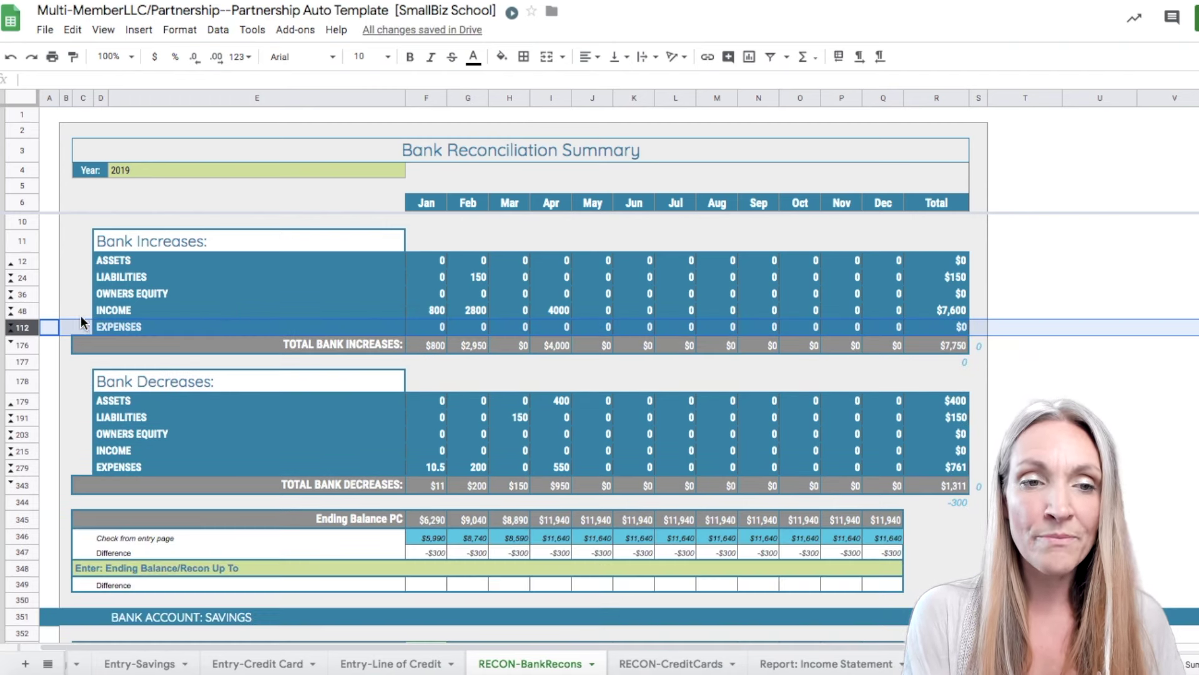
{"action": "left_click", "coordinate": [10, 310]}
{"action": "left_click", "coordinate": [127, 345]}
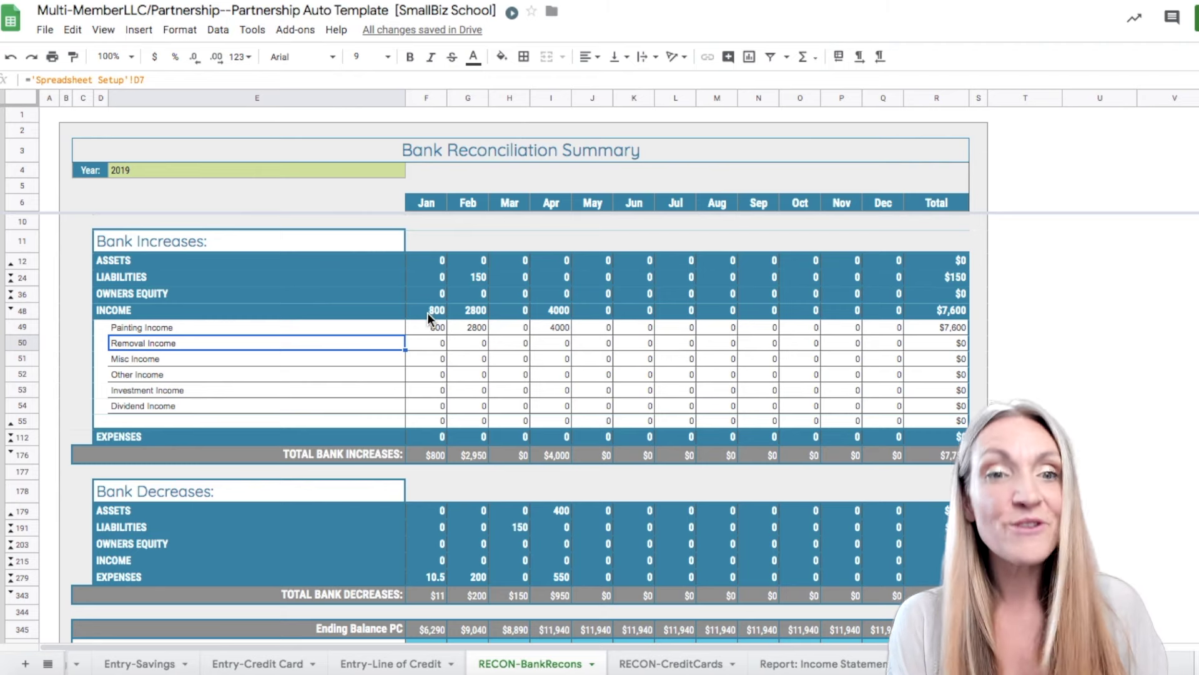
{"action": "left_click", "coordinate": [2, 320]}
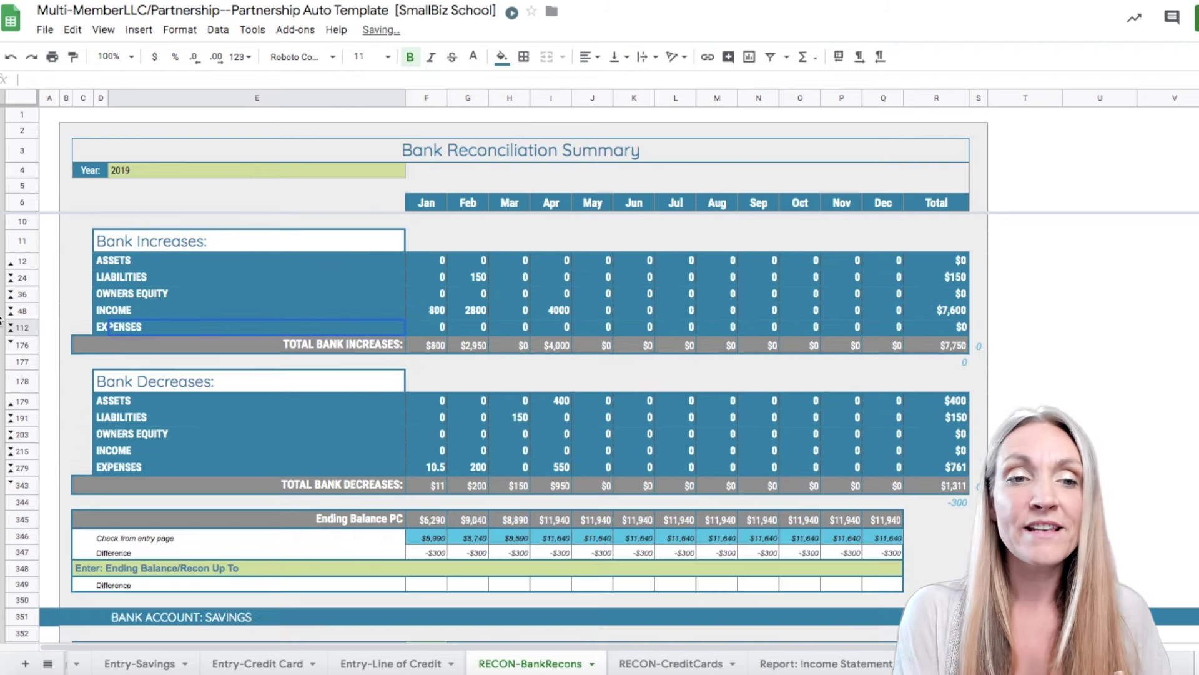
Step: Expand the Assets group under Bank Increases to view its accounts, and collapse it again
{"action": "scroll", "coordinate": [359, 230], "scroll_direction": "up", "scroll_amount": 2}
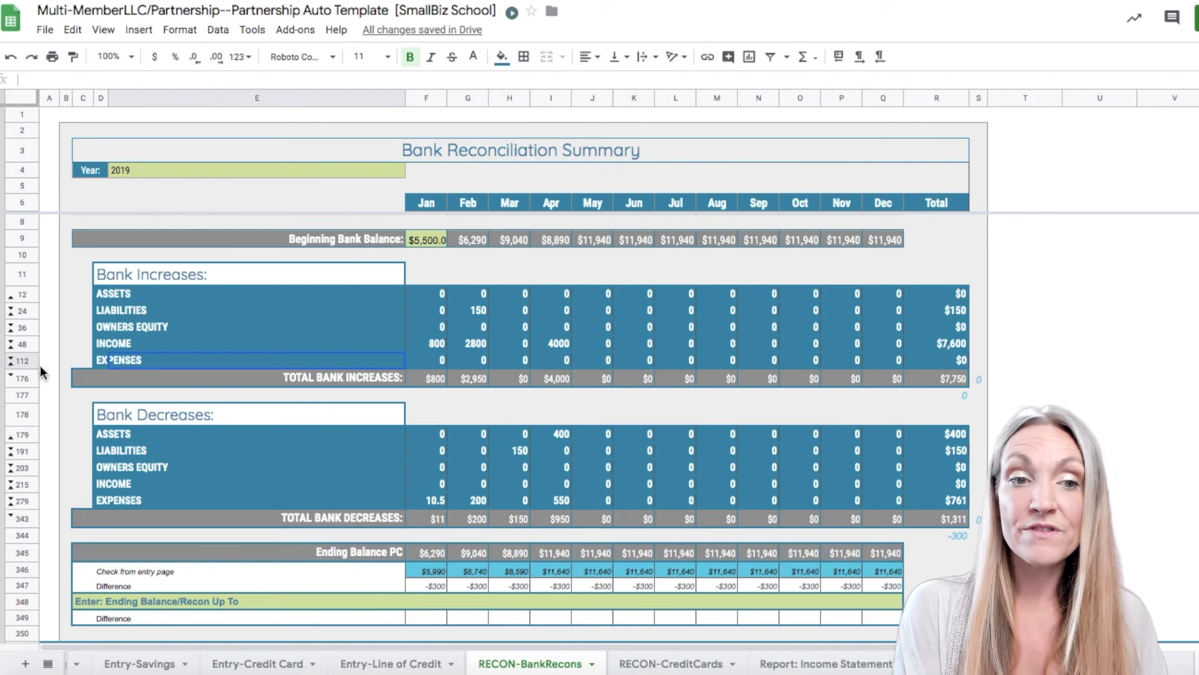
{"action": "left_click", "coordinate": [22, 361]}
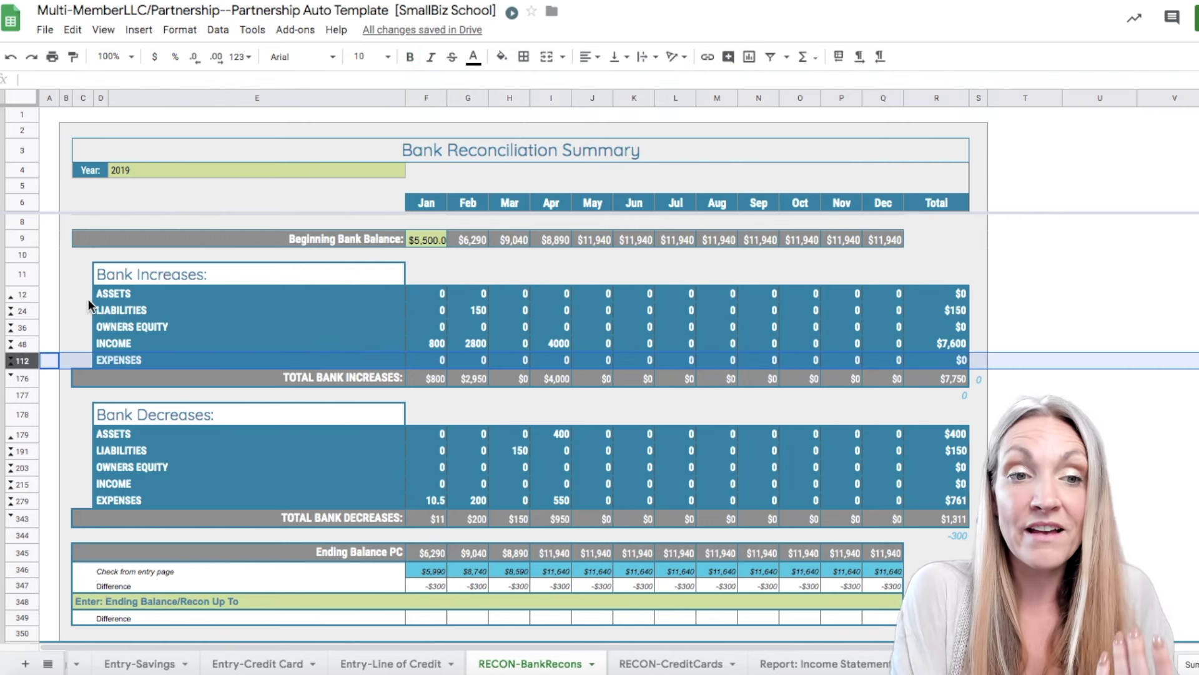
{"action": "left_click", "coordinate": [106, 294]}
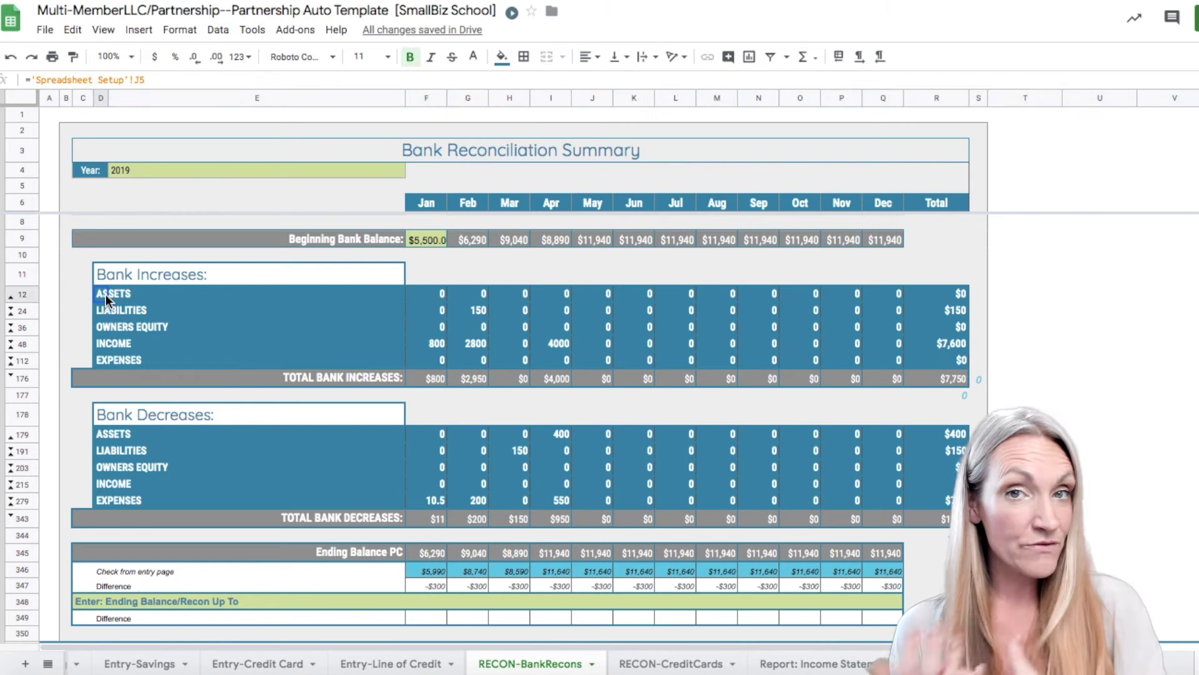
{"action": "left_click", "coordinate": [11, 294]}
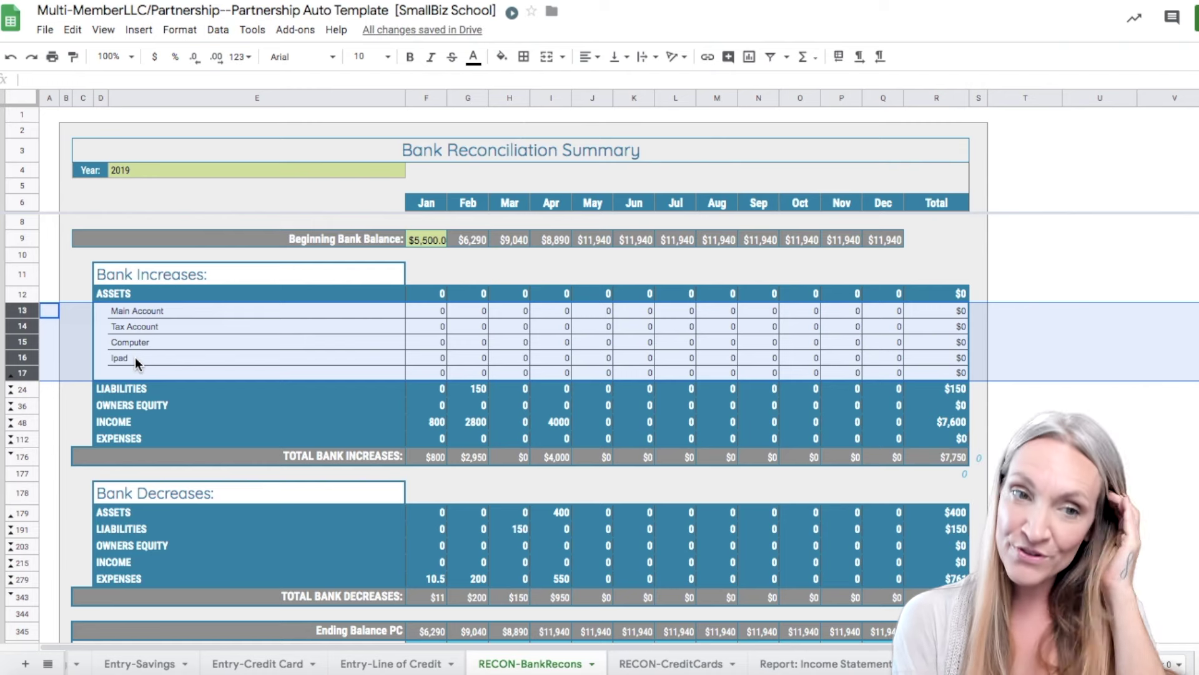
{"action": "left_click", "coordinate": [9, 302]}
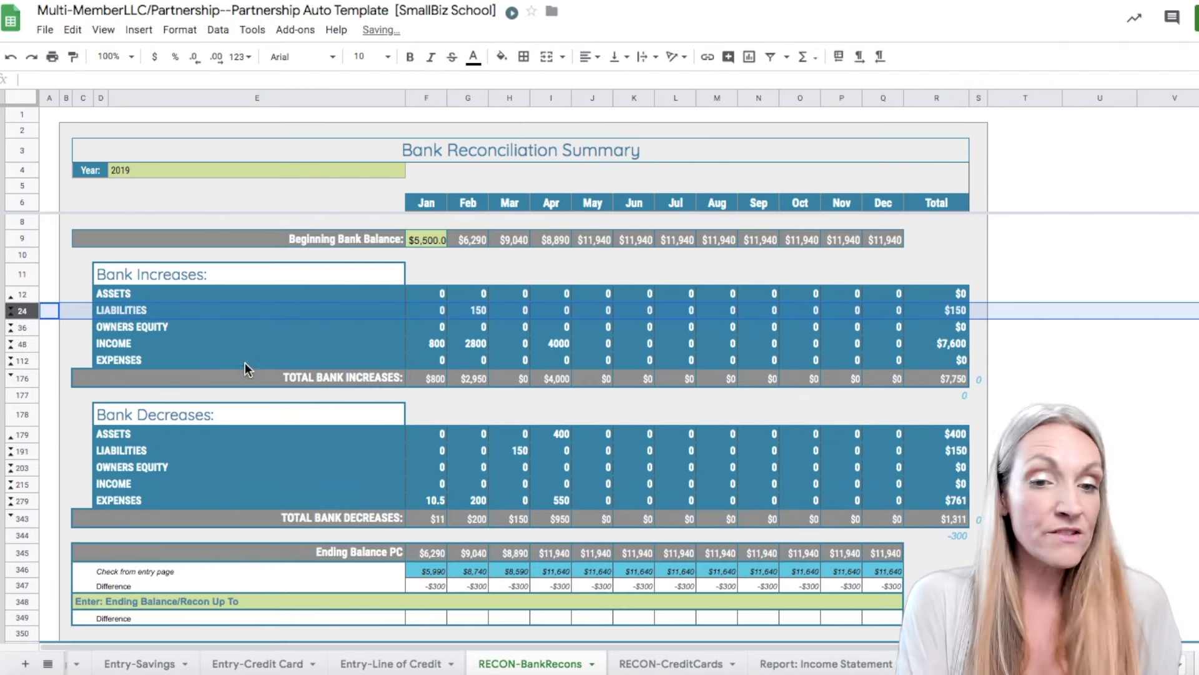
Step: Look over the checking account's Bank Increases, Bank Decreases and ending balance rows on the Bank Reconciliation Summary
{"action": "scroll", "coordinate": [258, 367], "scroll_direction": "down", "scroll_amount": 2}
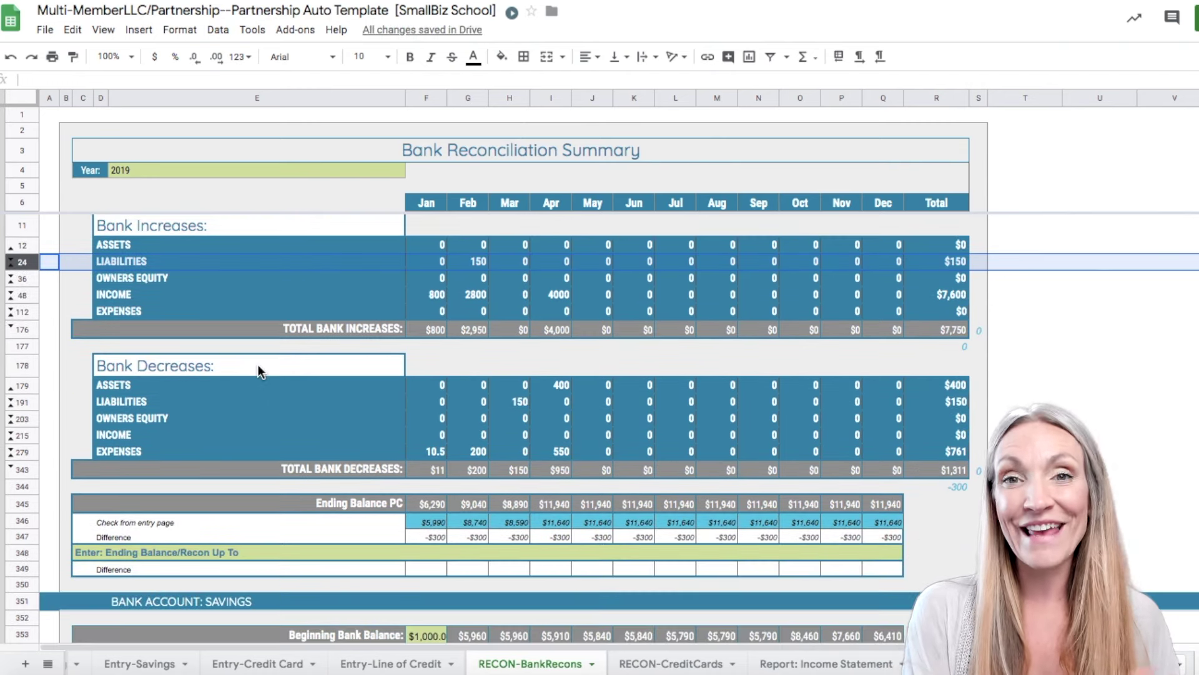
{"action": "scroll", "coordinate": [258, 365], "scroll_direction": "down", "scroll_amount": 1}
{"action": "scroll", "coordinate": [258, 365], "scroll_direction": "up", "scroll_amount": 3}
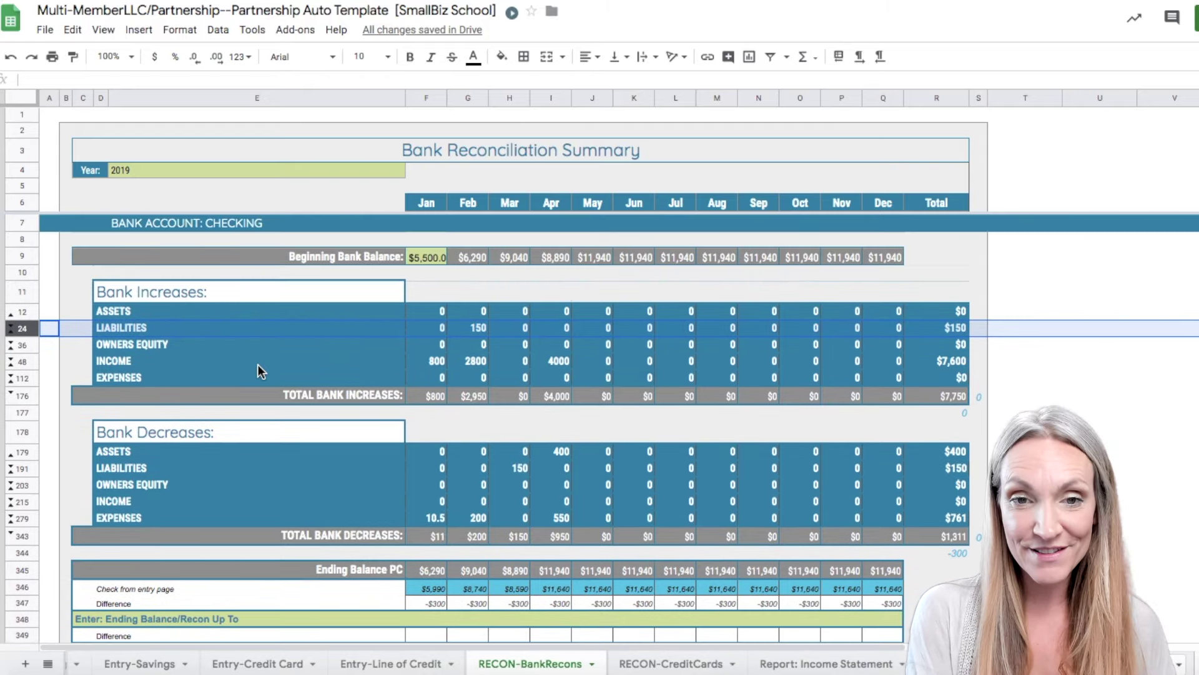
{"action": "scroll", "coordinate": [258, 365], "scroll_direction": "down", "scroll_amount": 1}
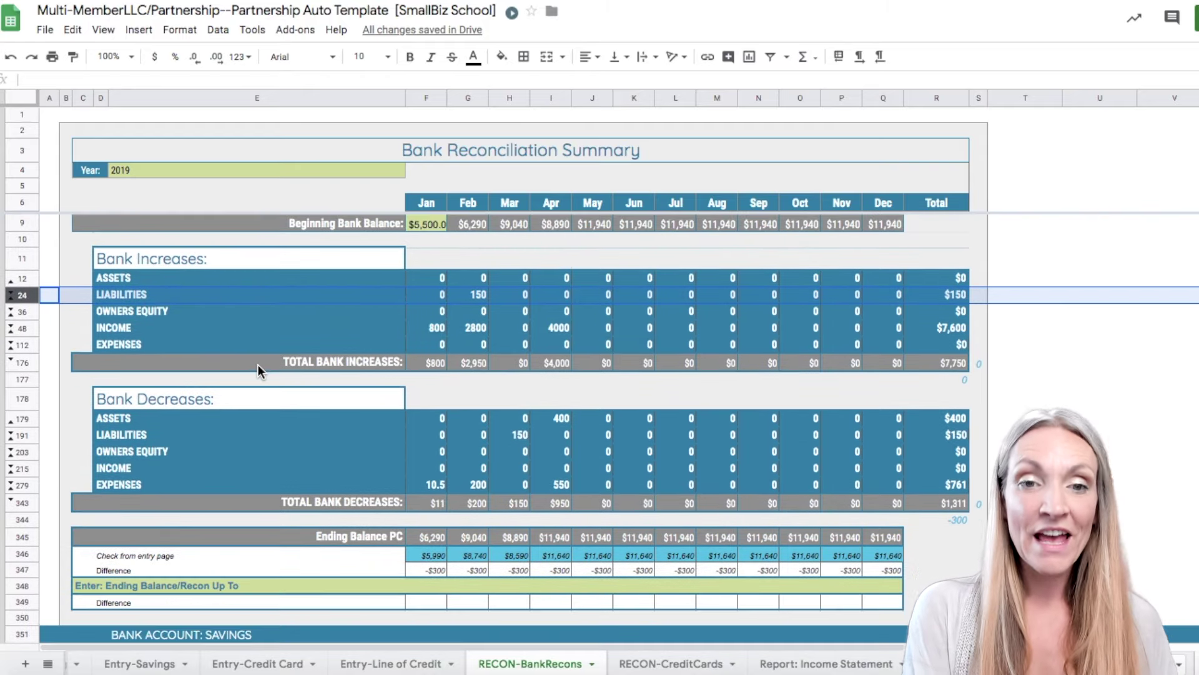
Step: View the credit card reconciliation summary beside the bank one, and examine the monthly statement reconciliation grid on the Entry-Line of Credit sheet
{"action": "left_click", "coordinate": [645, 662]}
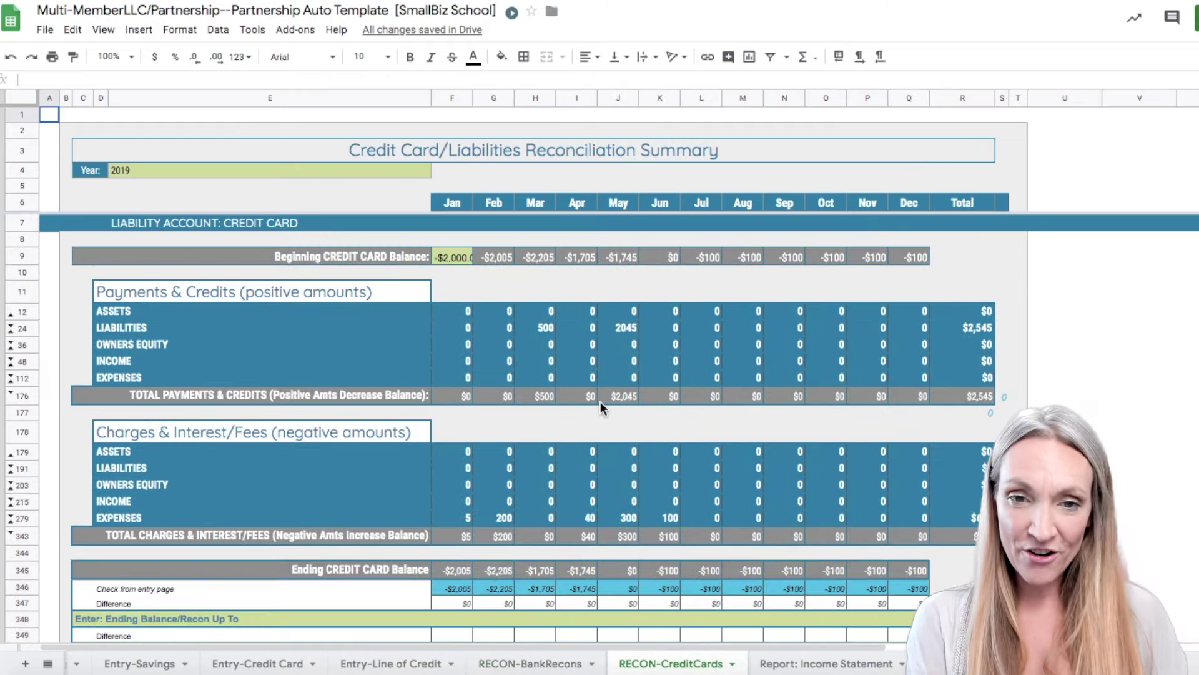
{"action": "left_click", "coordinate": [513, 664]}
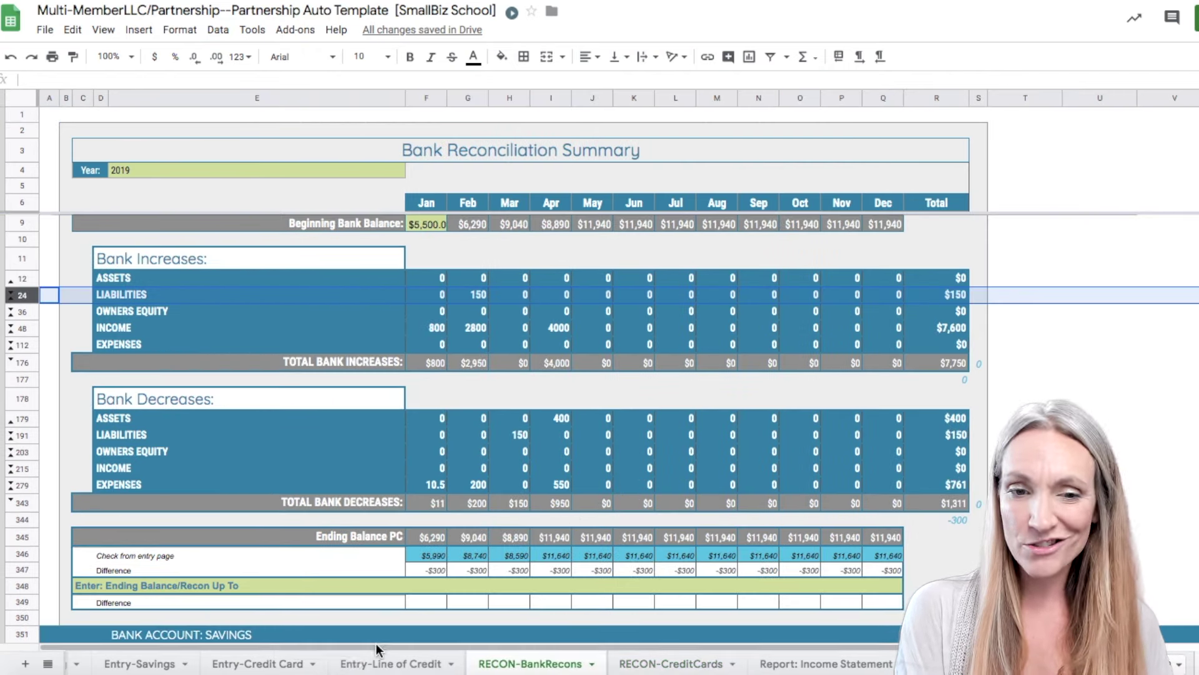
{"action": "left_click", "coordinate": [359, 663]}
{"action": "scroll", "coordinate": [972, 422], "scroll_direction": "right", "scroll_amount": 5}
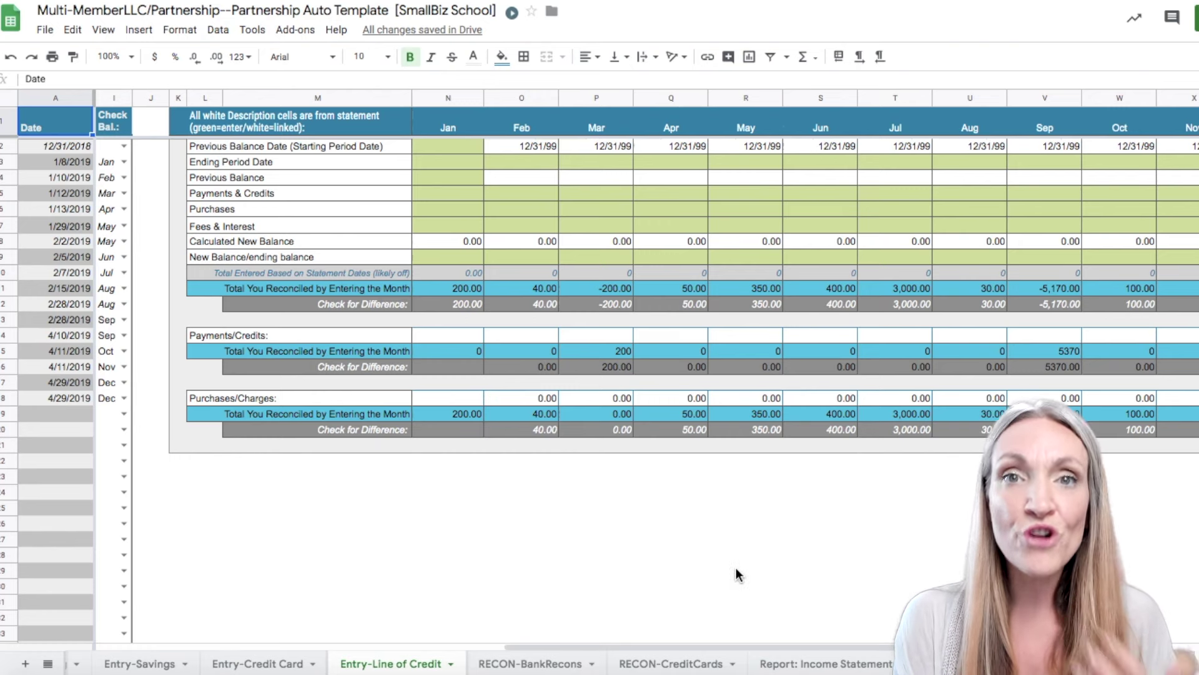
Step: Open the Income Statement report and review its revenue and business expense categories by month
{"action": "left_click", "coordinate": [820, 665]}
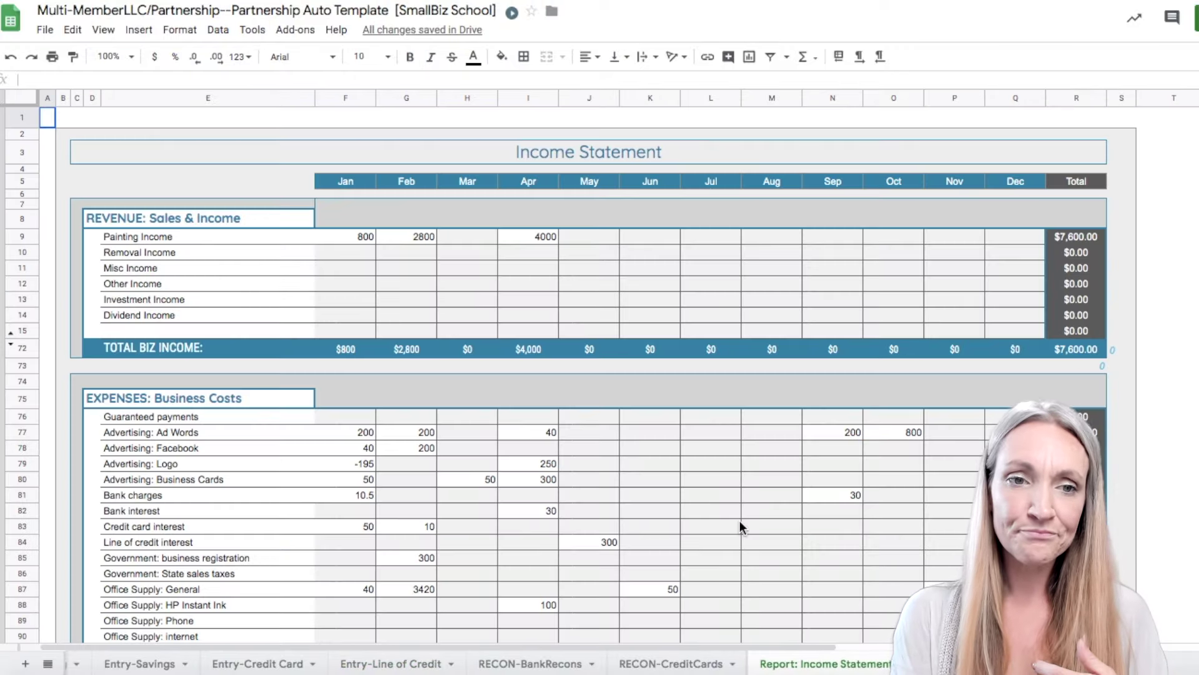
{"action": "scroll", "coordinate": [740, 525], "scroll_direction": "down", "scroll_amount": 2}
{"action": "scroll", "coordinate": [739, 525], "scroll_direction": "down", "scroll_amount": 6}
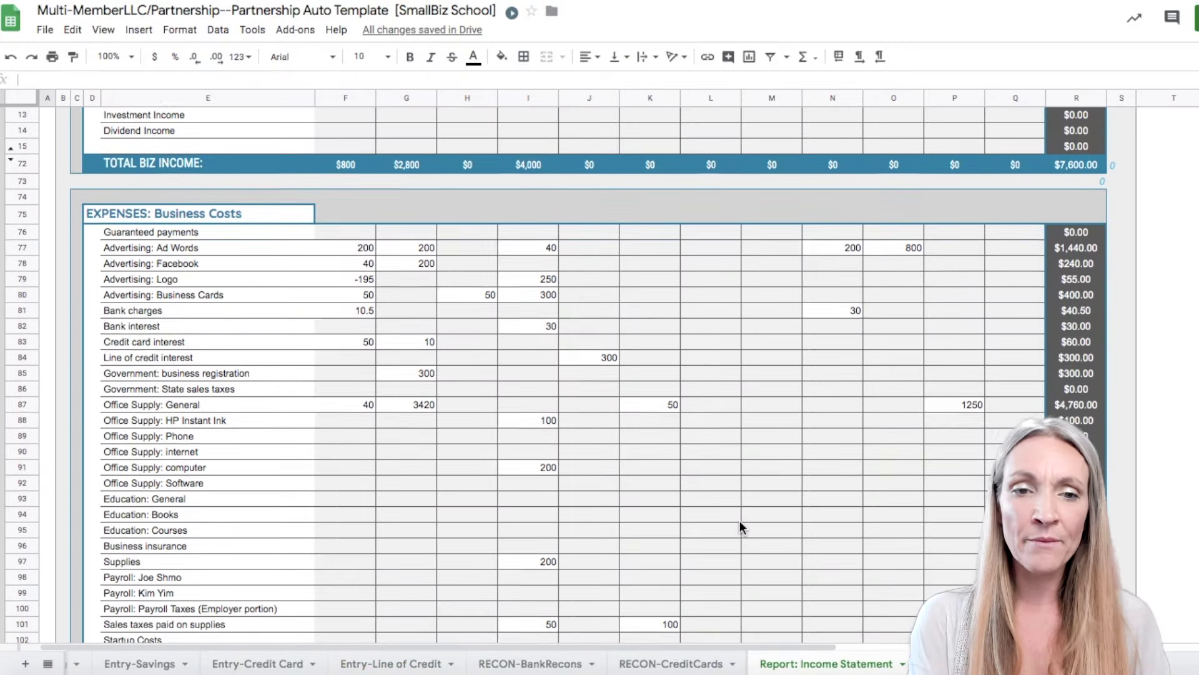
{"action": "scroll", "coordinate": [740, 519], "scroll_direction": "up", "scroll_amount": 8}
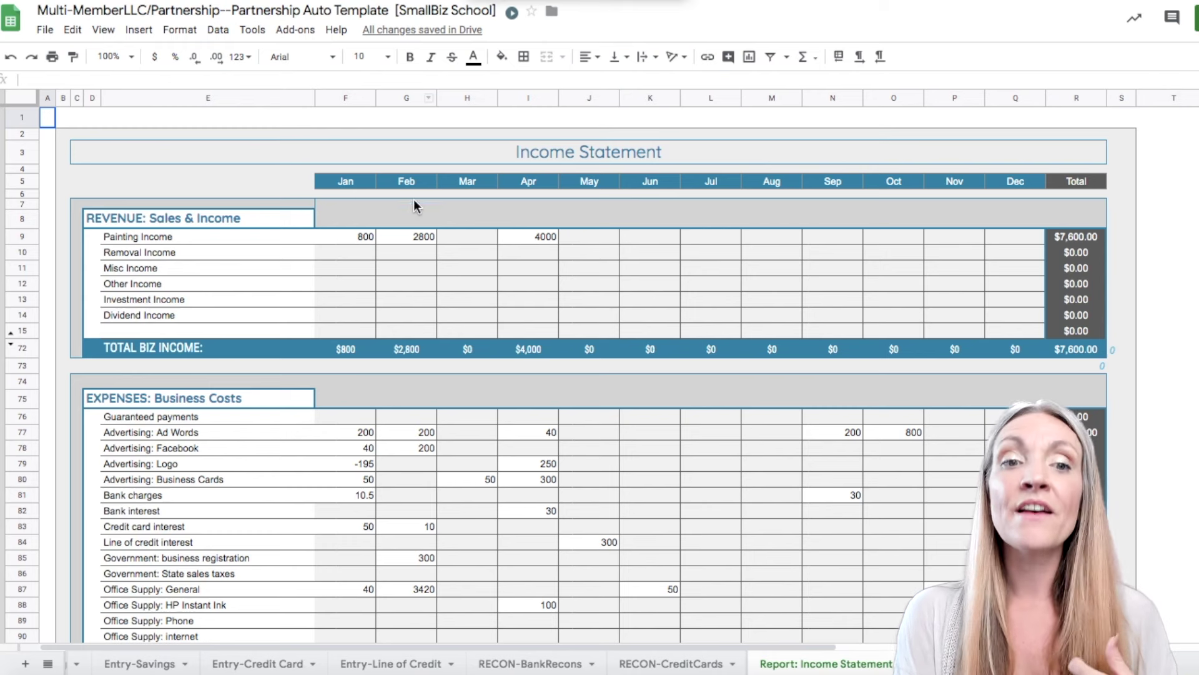
Step: Inspect the formula behind January's Painting Income on the Income Statement without changing it
{"action": "double_click", "coordinate": [367, 237]}
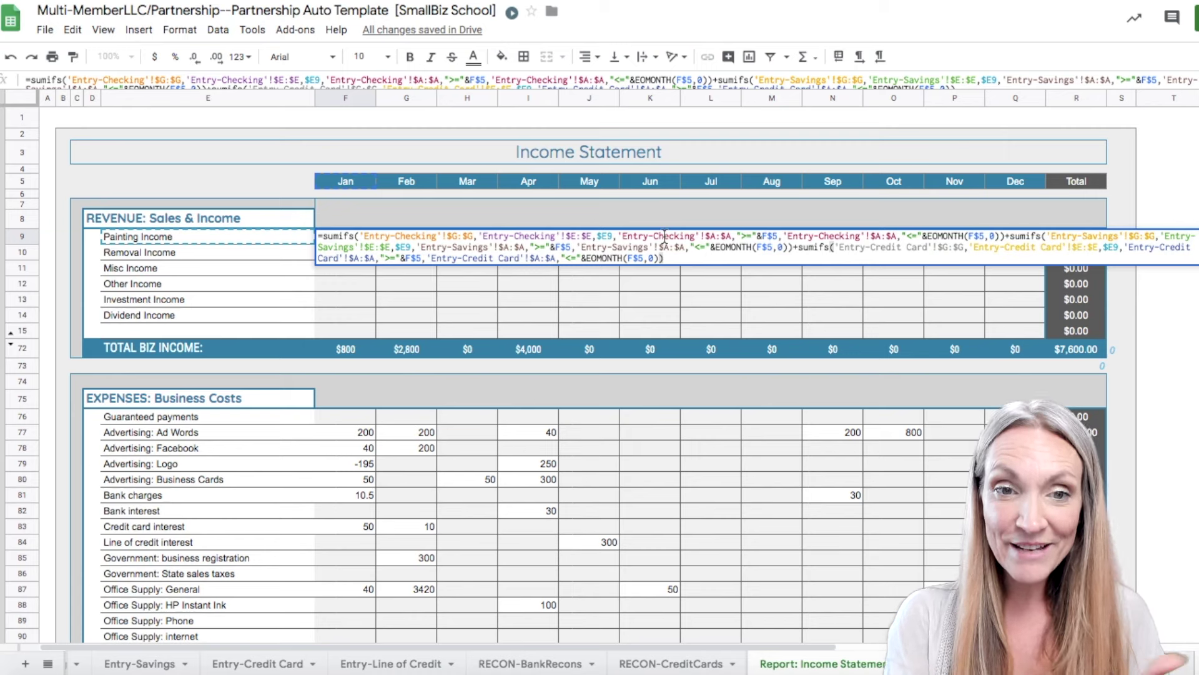
{"action": "key", "text": "Return"}
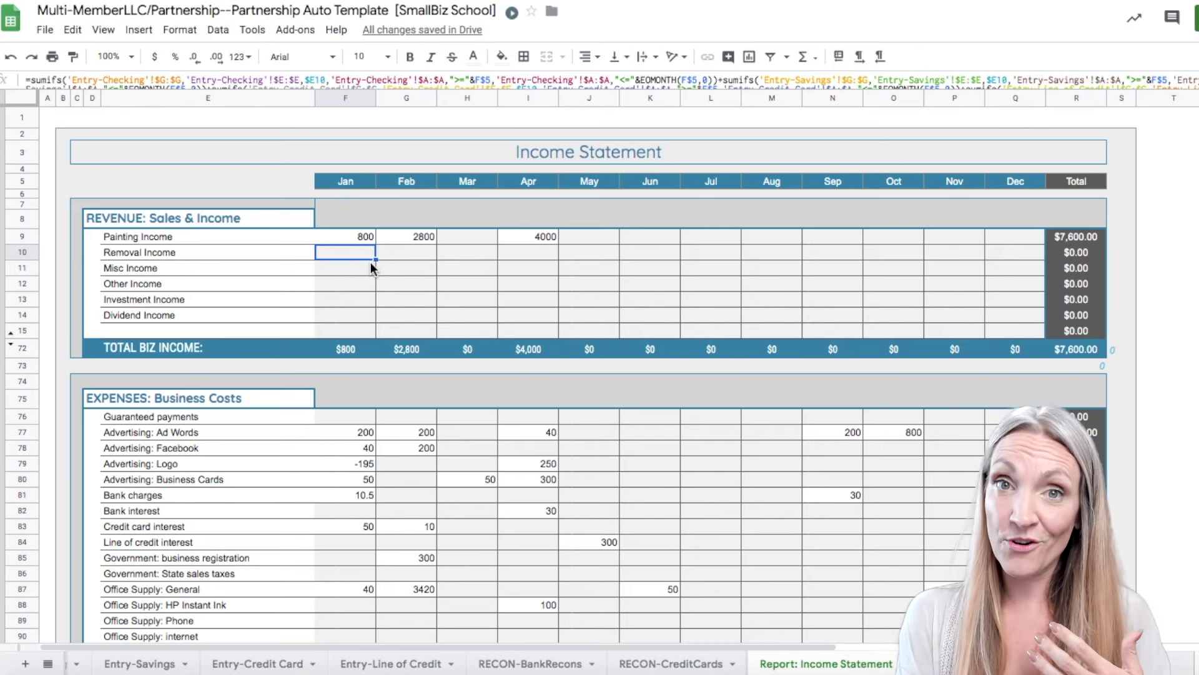
{"action": "scroll", "coordinate": [371, 266], "scroll_direction": "down", "scroll_amount": 1}
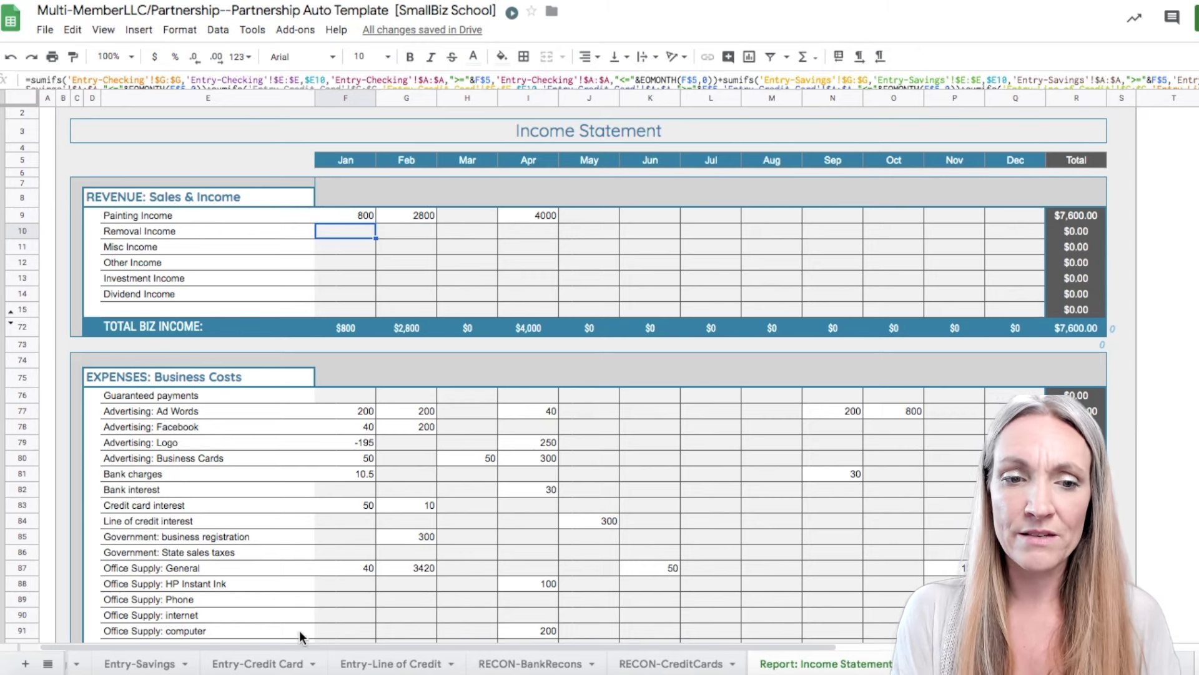
Step: Open the Entry-Savings sheet to view its transactions, and bring the report sheets' names into view
{"action": "left_click", "coordinate": [250, 664]}
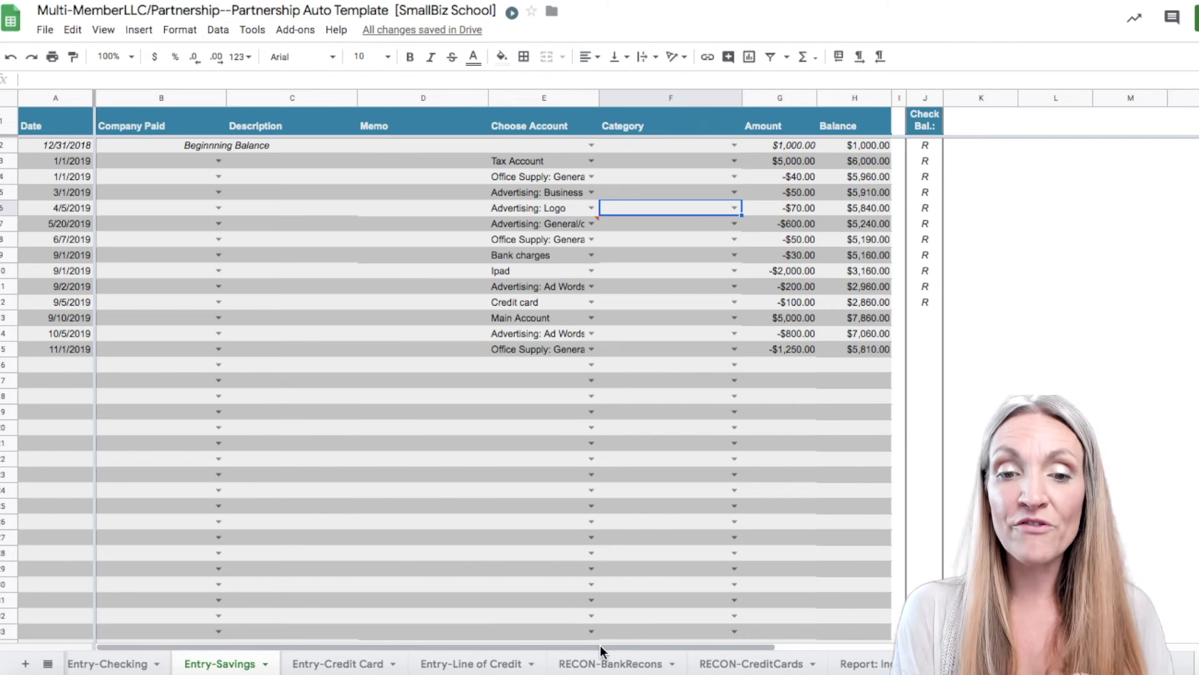
{"action": "scroll", "coordinate": [697, 667], "scroll_direction": "right", "scroll_amount": 1}
{"action": "scroll", "coordinate": [697, 667], "scroll_direction": "right", "scroll_amount": 1}
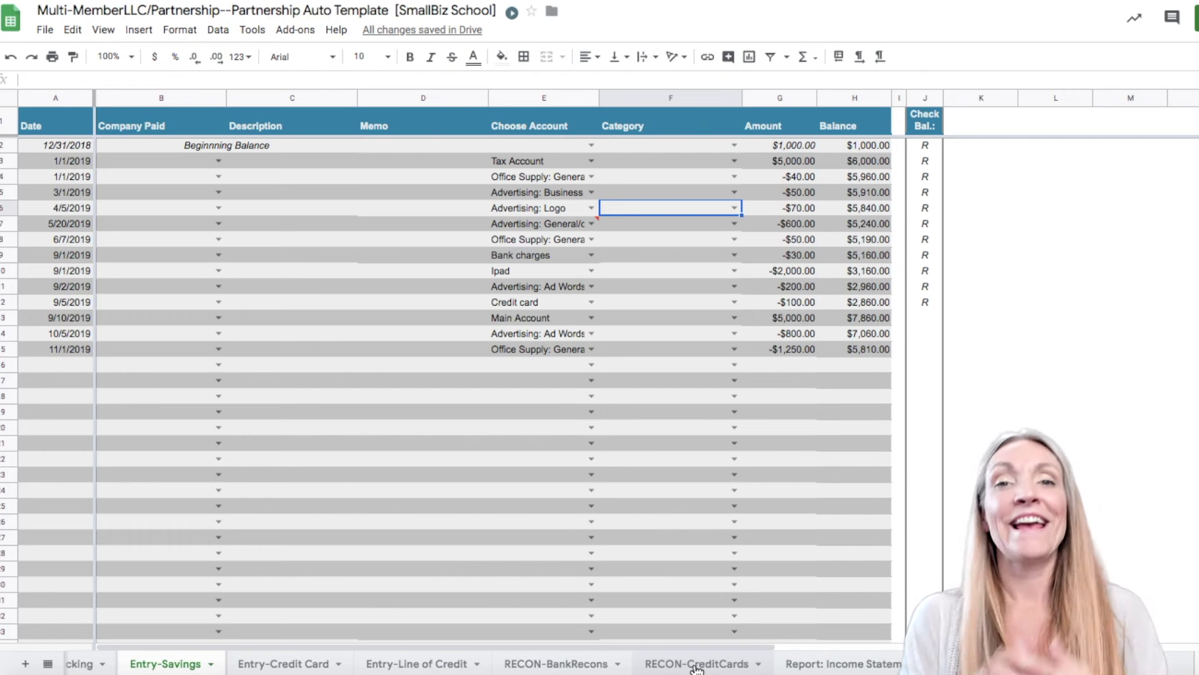
{"action": "scroll", "coordinate": [821, 662], "scroll_direction": "left", "scroll_amount": 1}
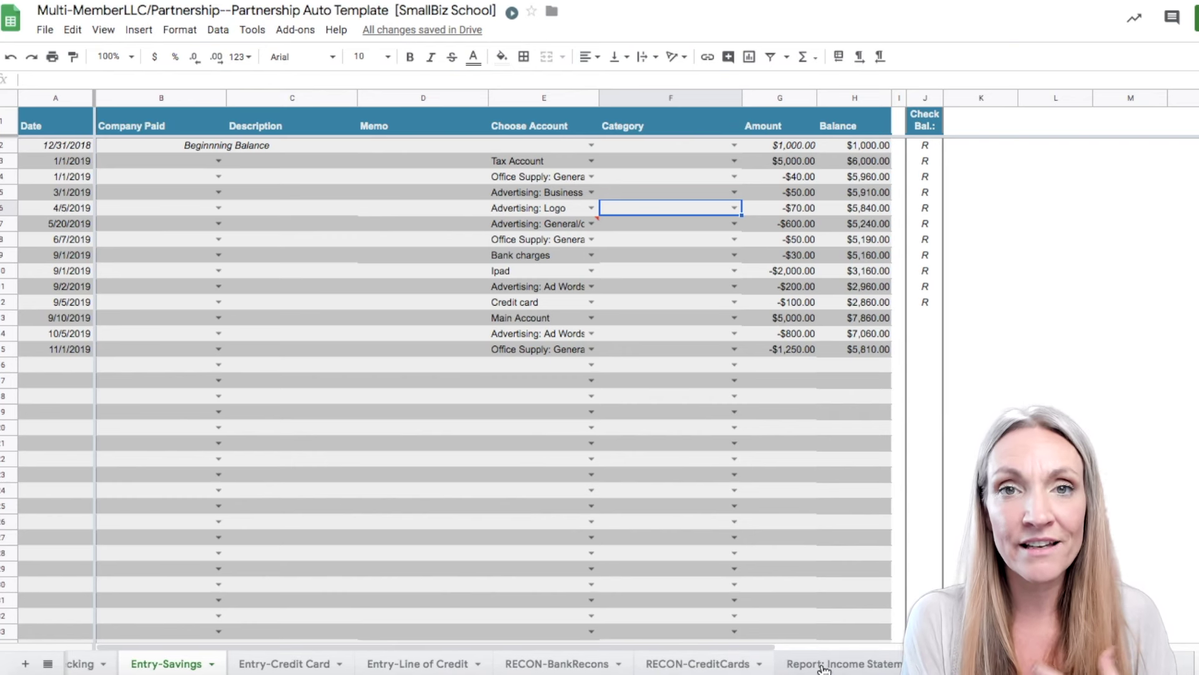
{"action": "scroll", "coordinate": [825, 667], "scroll_direction": "right", "scroll_amount": 5}
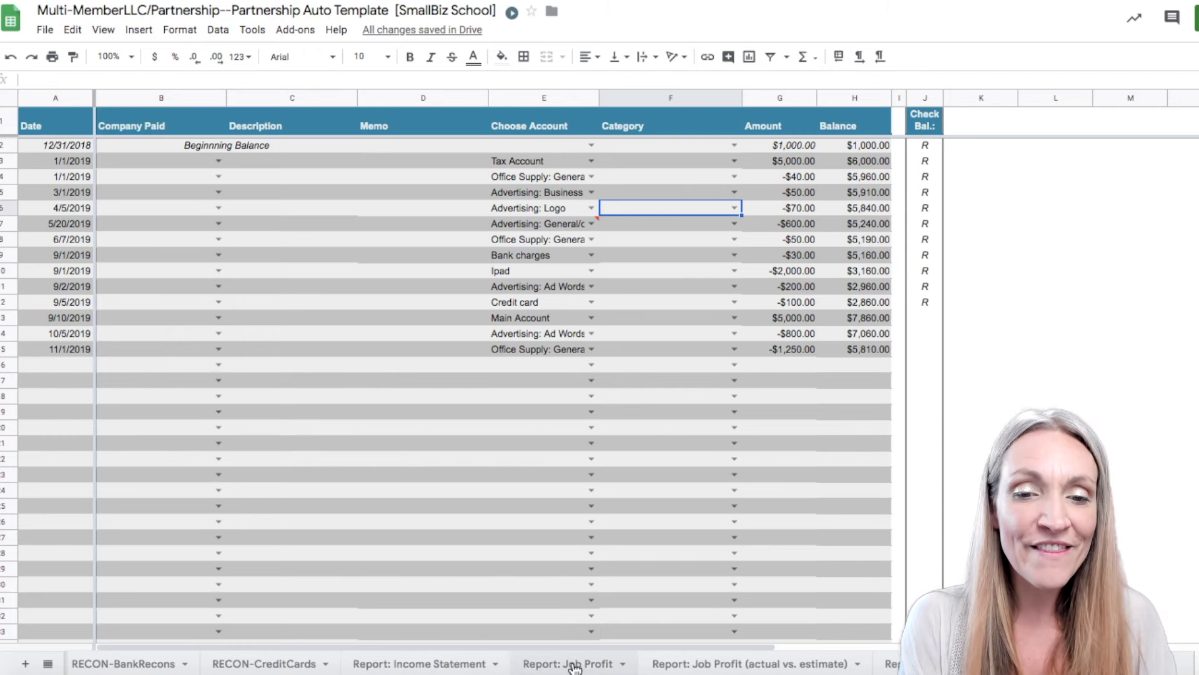
Step: Open the Income Statement report and compare it with the one in the Business Spreadsheet Template [2018 Self-Employed Edition]
{"action": "left_click", "coordinate": [481, 664]}
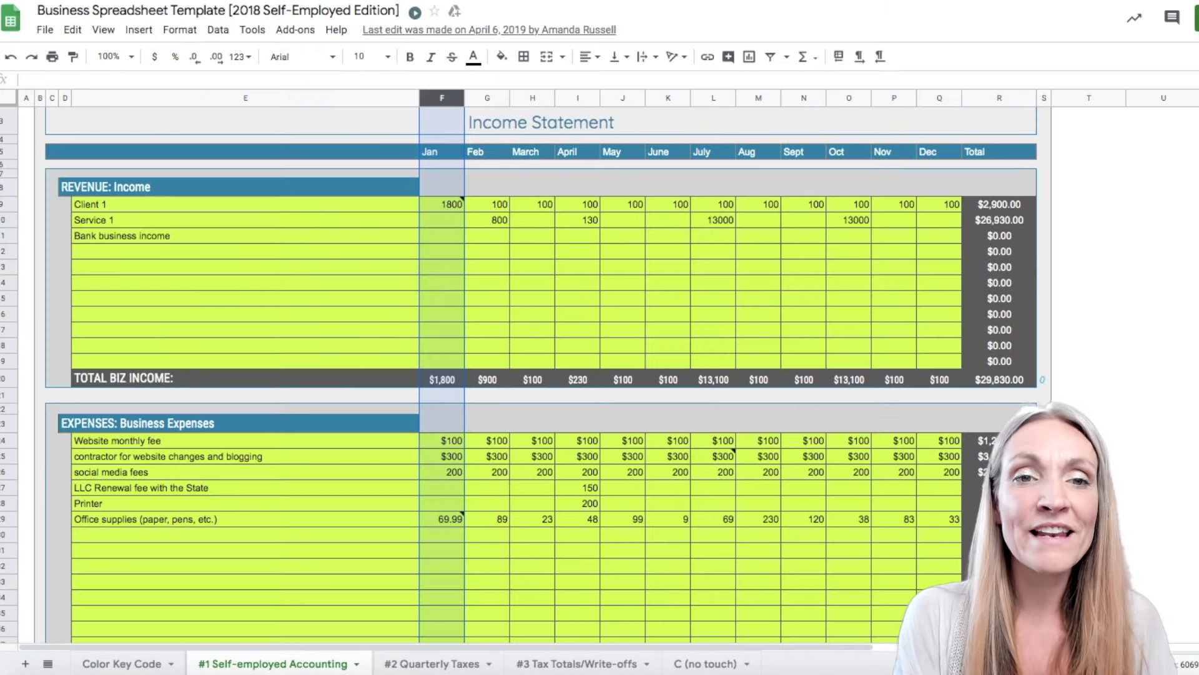
{"action": "scroll", "coordinate": [285, 277], "scroll_direction": "up", "scroll_amount": 1}
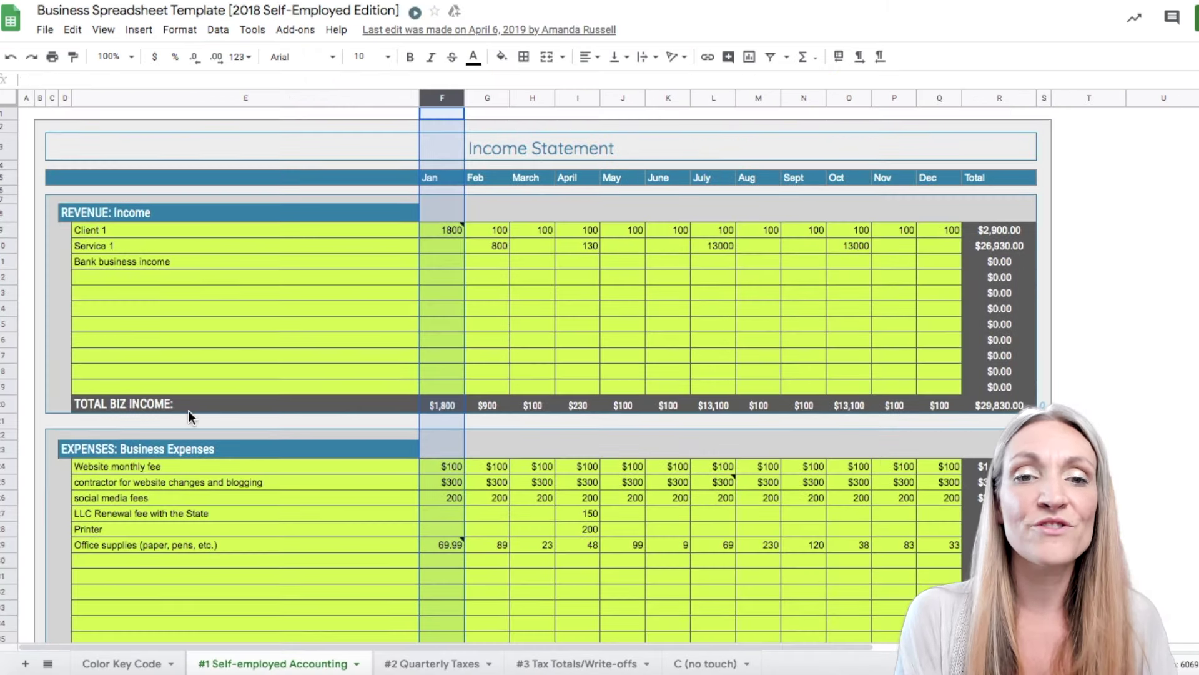
{"action": "scroll", "coordinate": [523, 380], "scroll_direction": "down", "scroll_amount": 8}
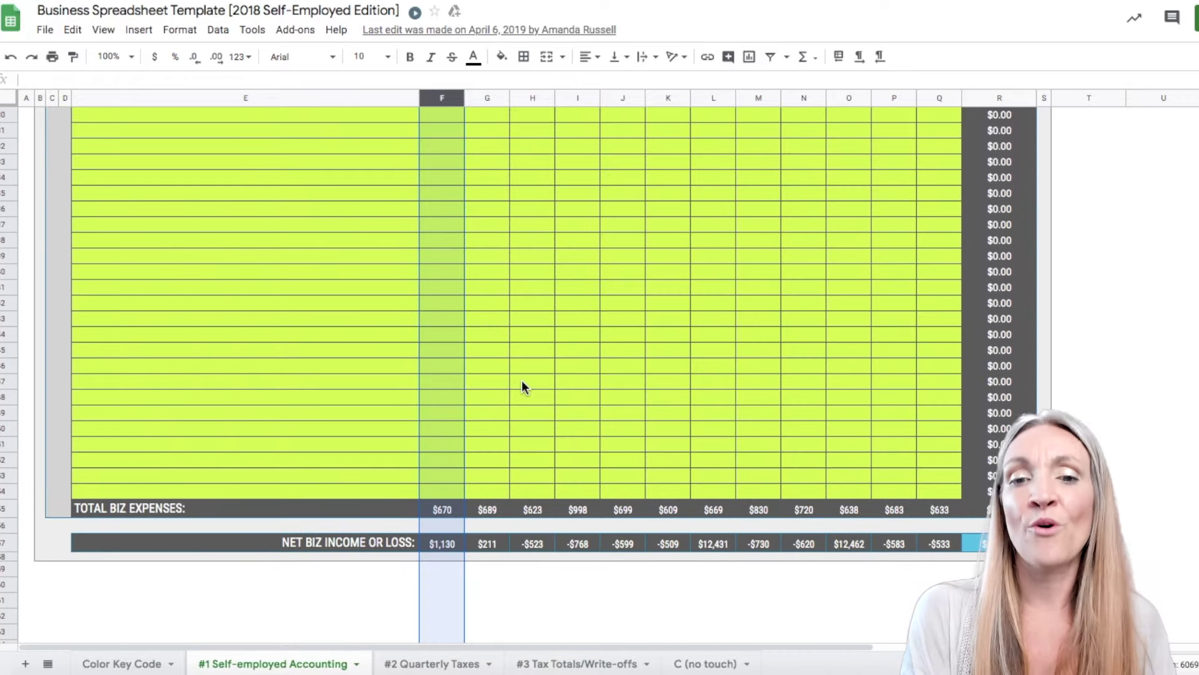
{"action": "scroll", "coordinate": [522, 380], "scroll_direction": "up", "scroll_amount": 10}
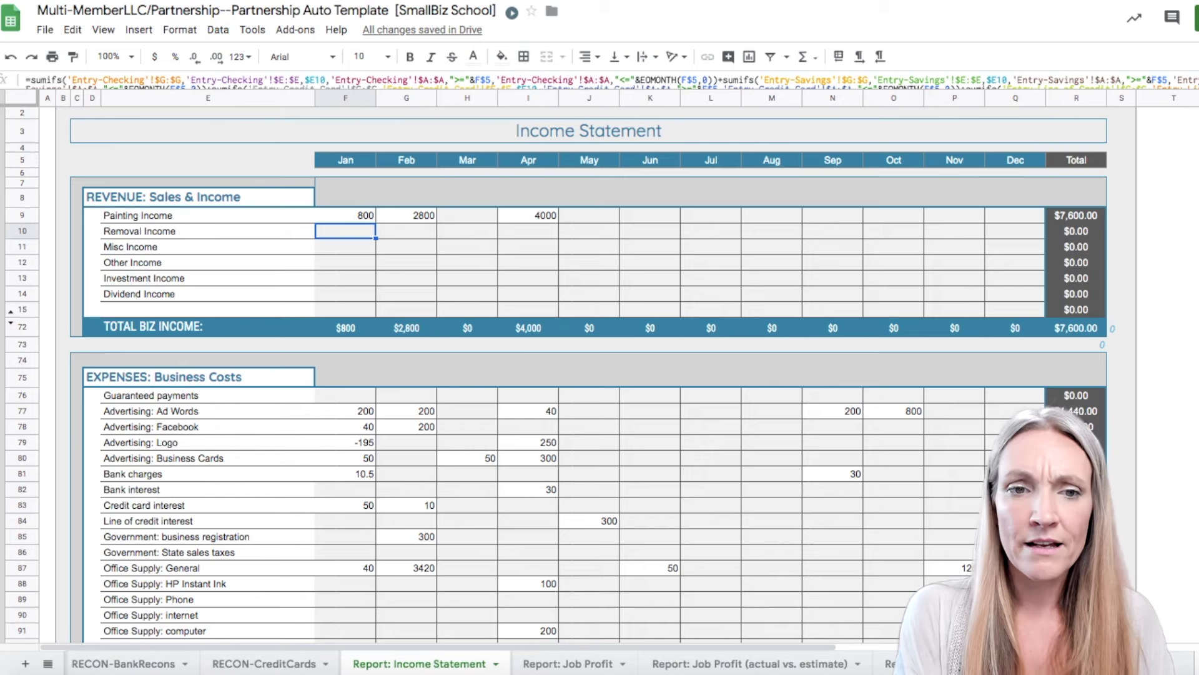
Step: Open the Job Profit report and review income and expenses per client, the Job Expenses entry rows and net income
{"action": "scroll", "coordinate": [611, 411], "scroll_direction": "down", "scroll_amount": 1}
{"action": "left_click", "coordinate": [606, 406]}
{"action": "left_click", "coordinate": [576, 664]}
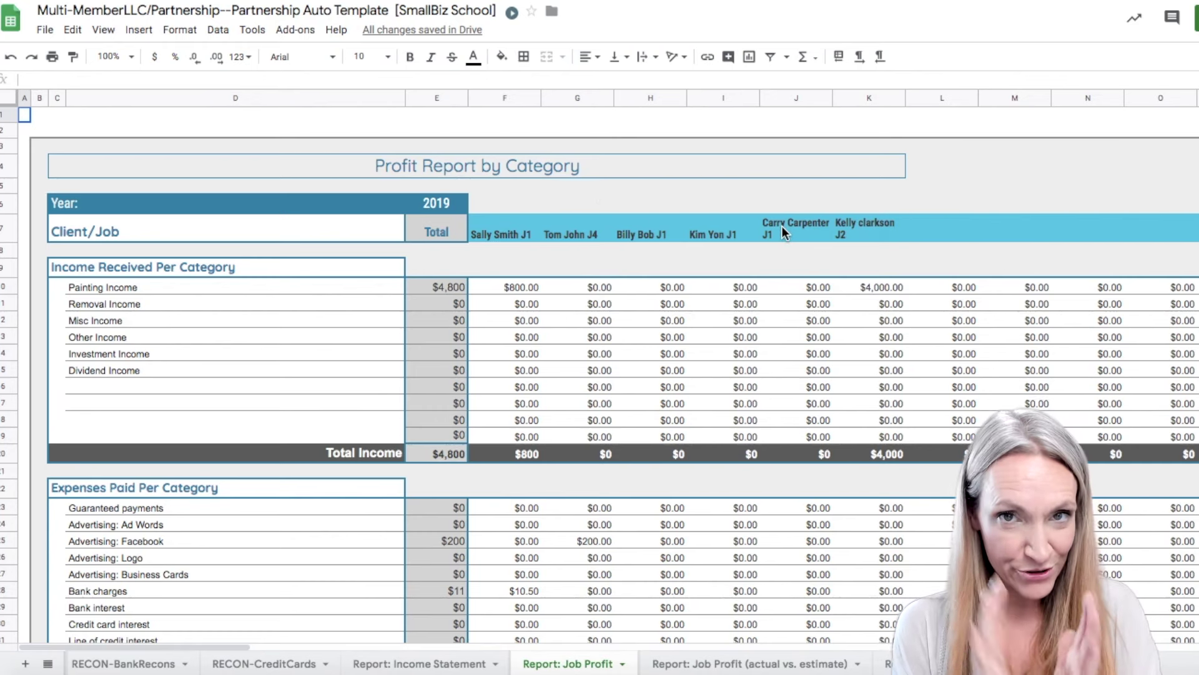
{"action": "scroll", "coordinate": [782, 229], "scroll_direction": "down", "scroll_amount": 15}
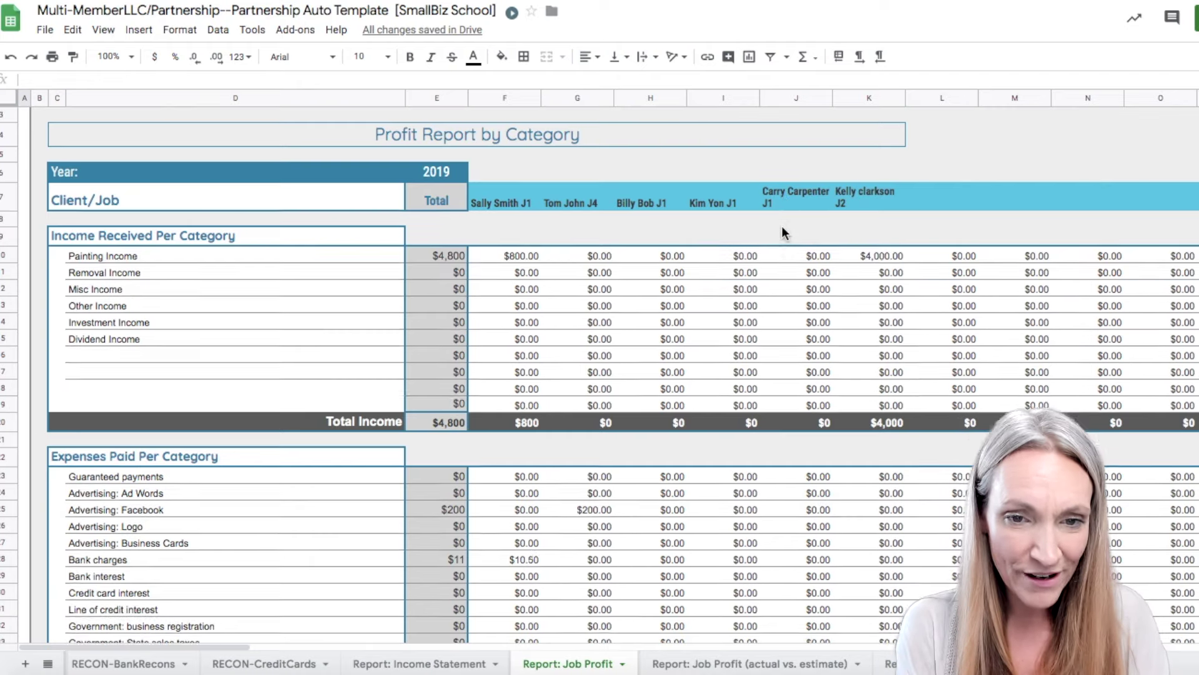
{"action": "scroll", "coordinate": [782, 226], "scroll_direction": "down", "scroll_amount": 1}
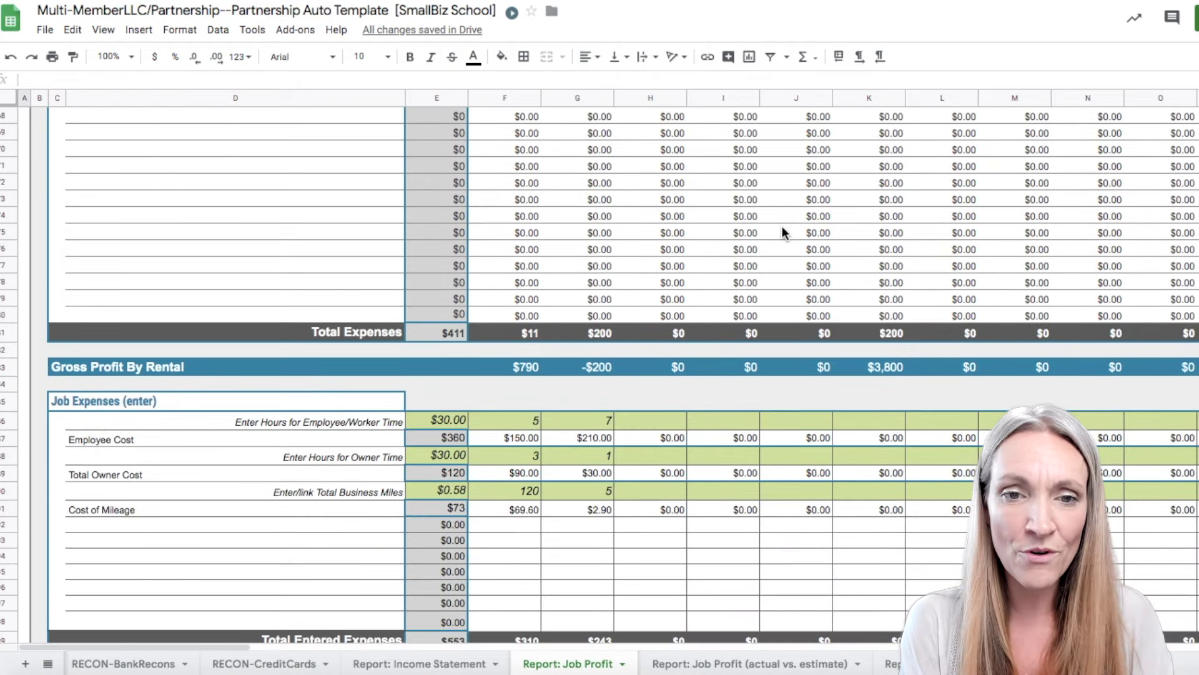
{"action": "scroll", "coordinate": [782, 226], "scroll_direction": "down", "scroll_amount": 2}
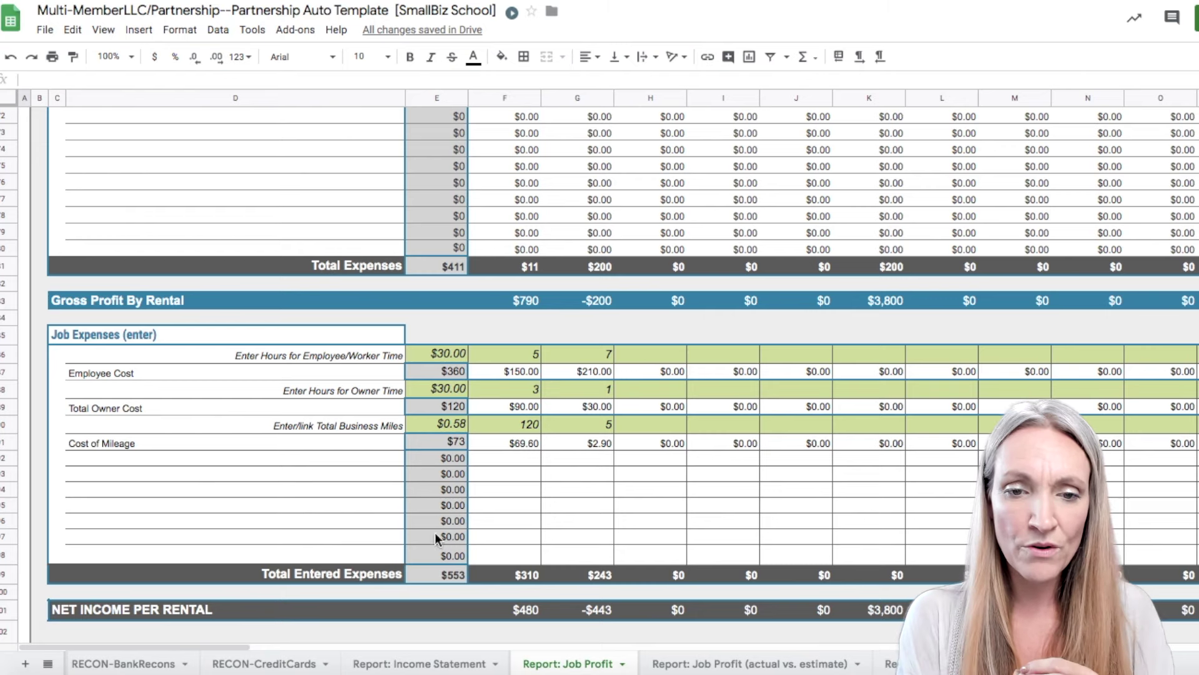
{"action": "scroll", "coordinate": [483, 526], "scroll_direction": "down", "scroll_amount": 5}
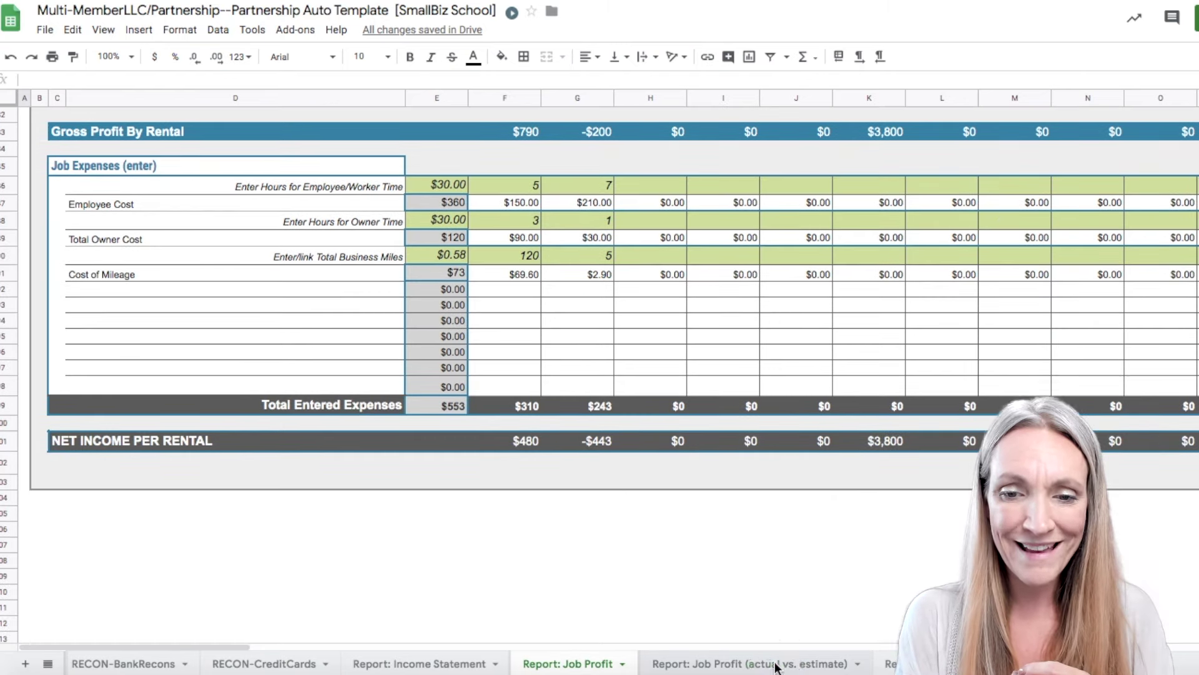
Step: Compare the Job Profit (actual vs. estimate) report with the first client's column in the Job Profit report
{"action": "left_click", "coordinate": [776, 667]}
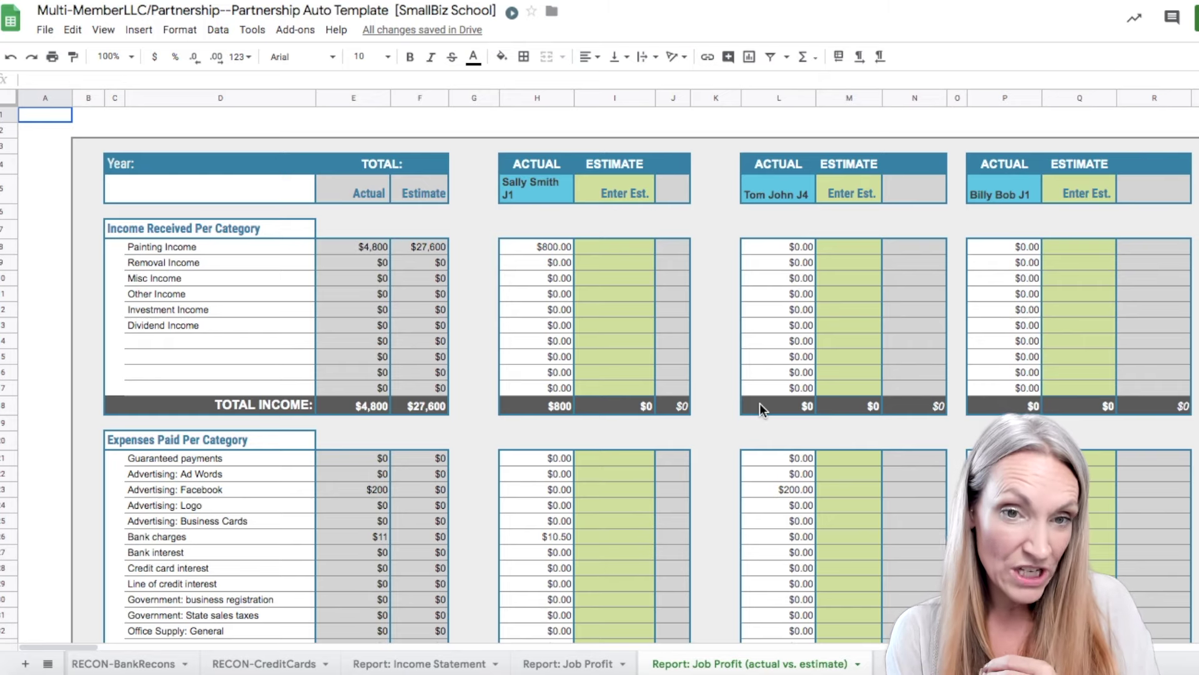
{"action": "left_click", "coordinate": [568, 664]}
{"action": "scroll", "coordinate": [500, 181], "scroll_direction": "up", "scroll_amount": 15}
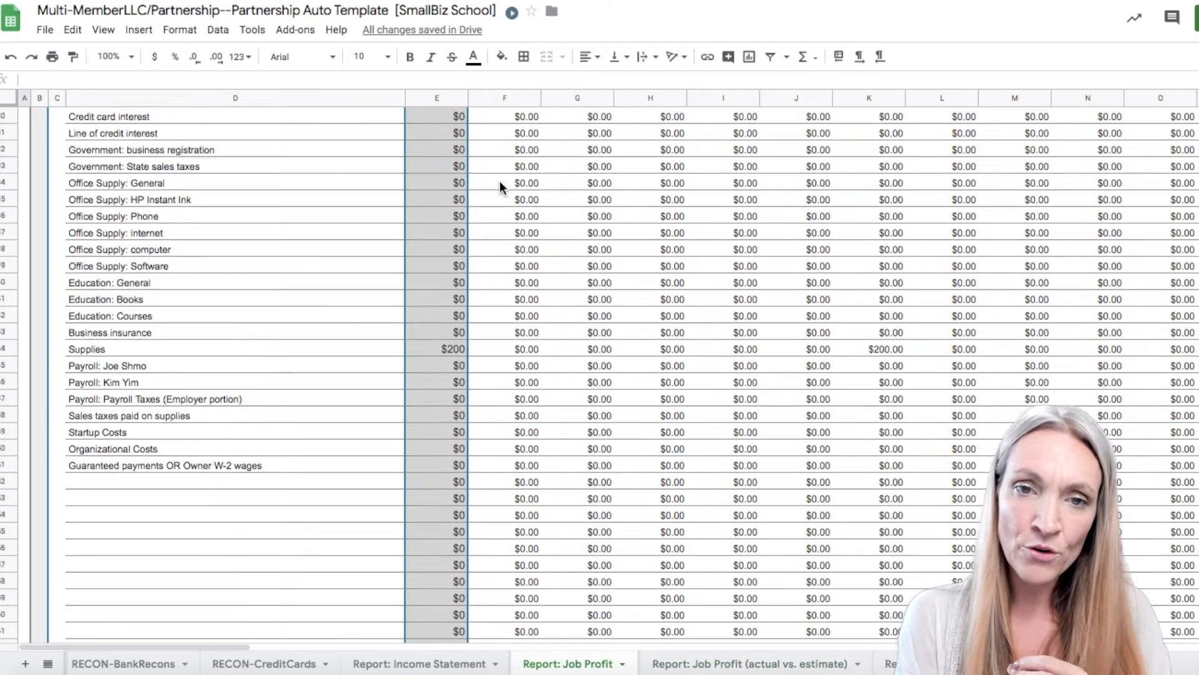
{"action": "left_click", "coordinate": [502, 99]}
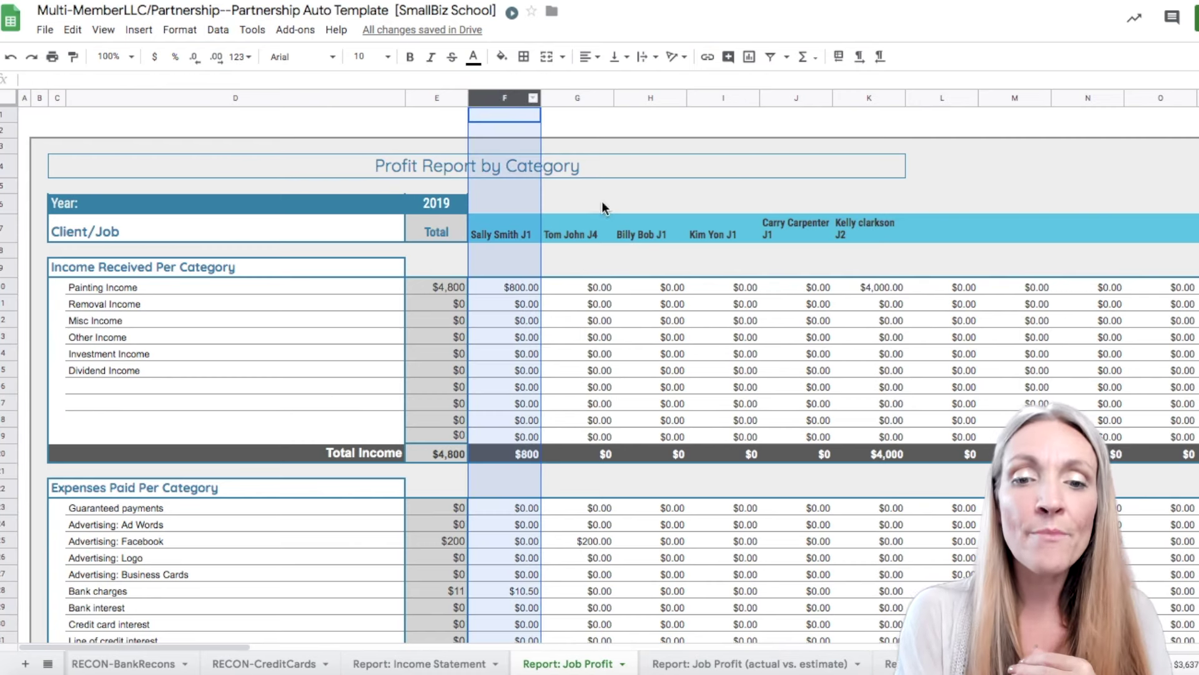
{"action": "left_click", "coordinate": [729, 665]}
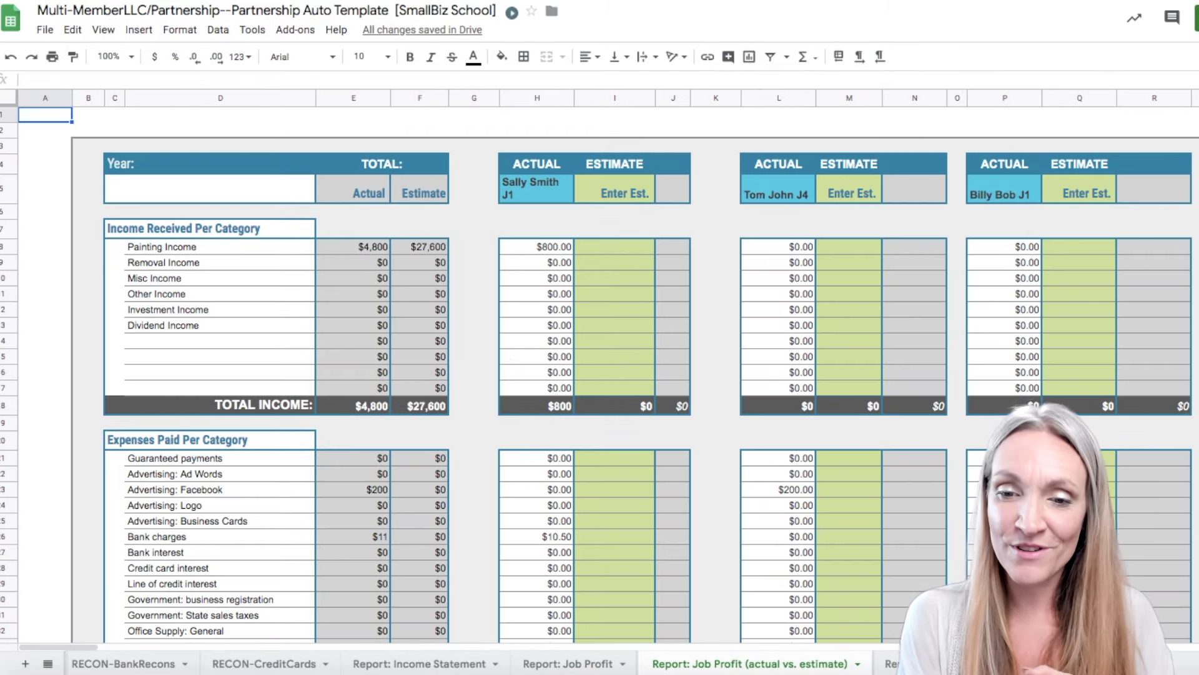
Step: Open the Balance Sheet report and review its assets, liabilities, owner's equity and balance check
{"action": "left_click", "coordinate": [928, 664]}
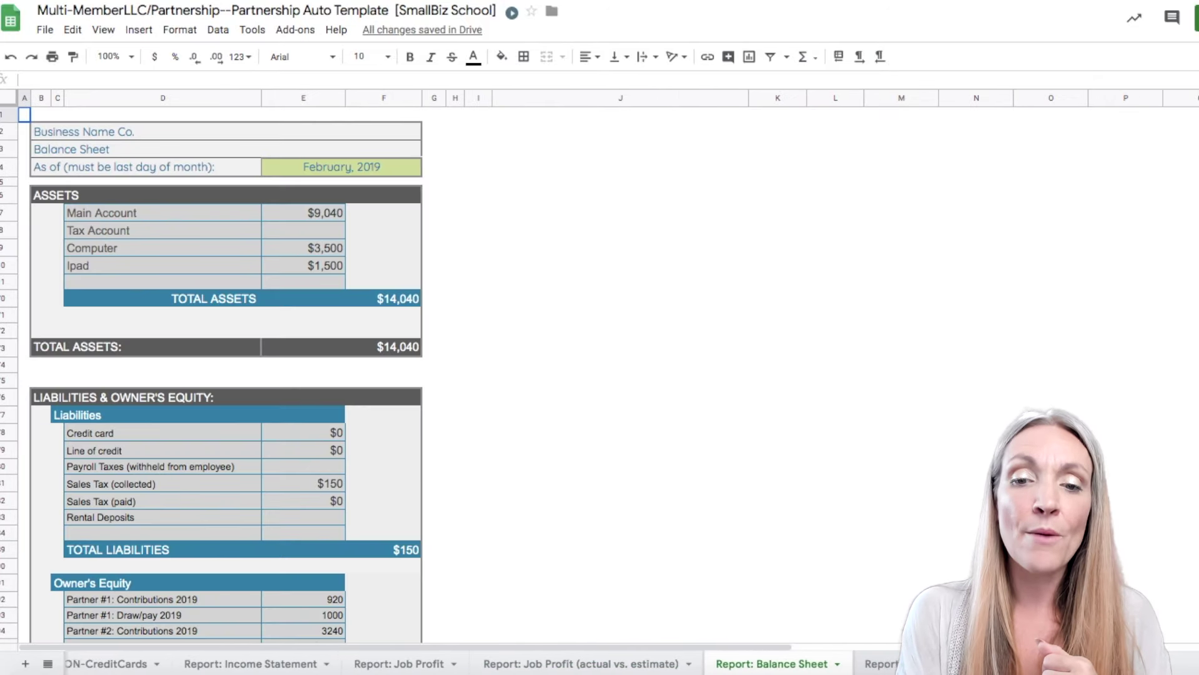
{"action": "scroll", "coordinate": [633, 487], "scroll_direction": "down", "scroll_amount": 3}
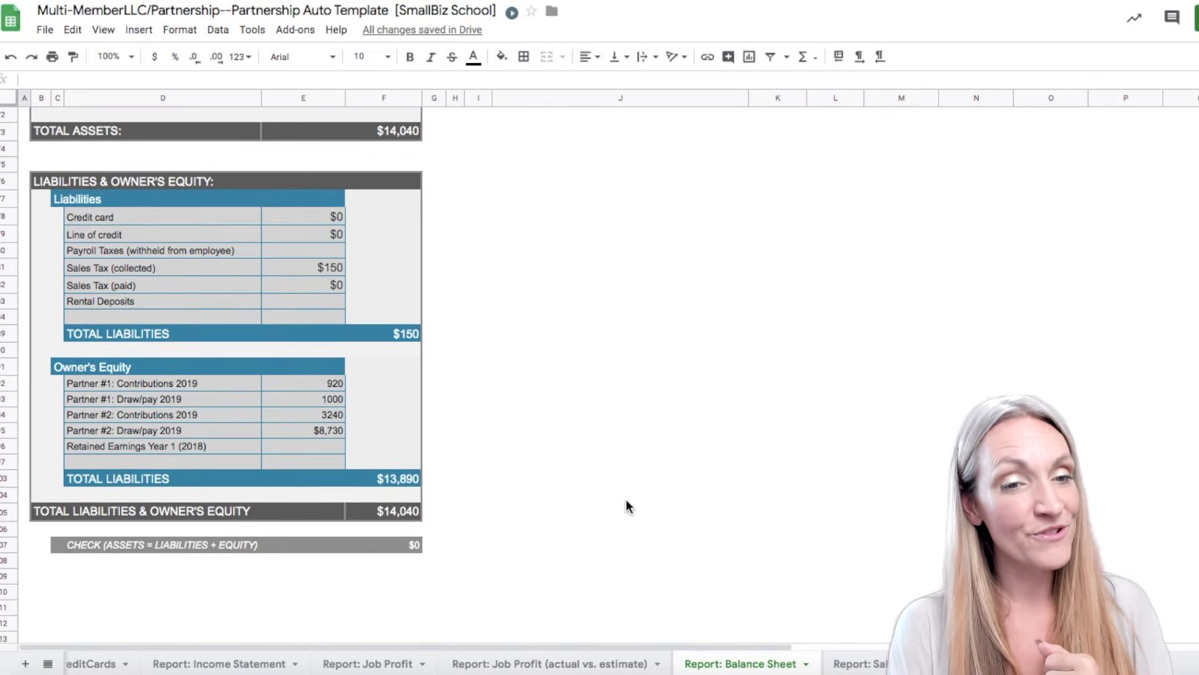
{"action": "scroll", "coordinate": [627, 506], "scroll_direction": "up", "scroll_amount": 1}
{"action": "scroll", "coordinate": [626, 500], "scroll_direction": "up", "scroll_amount": 3}
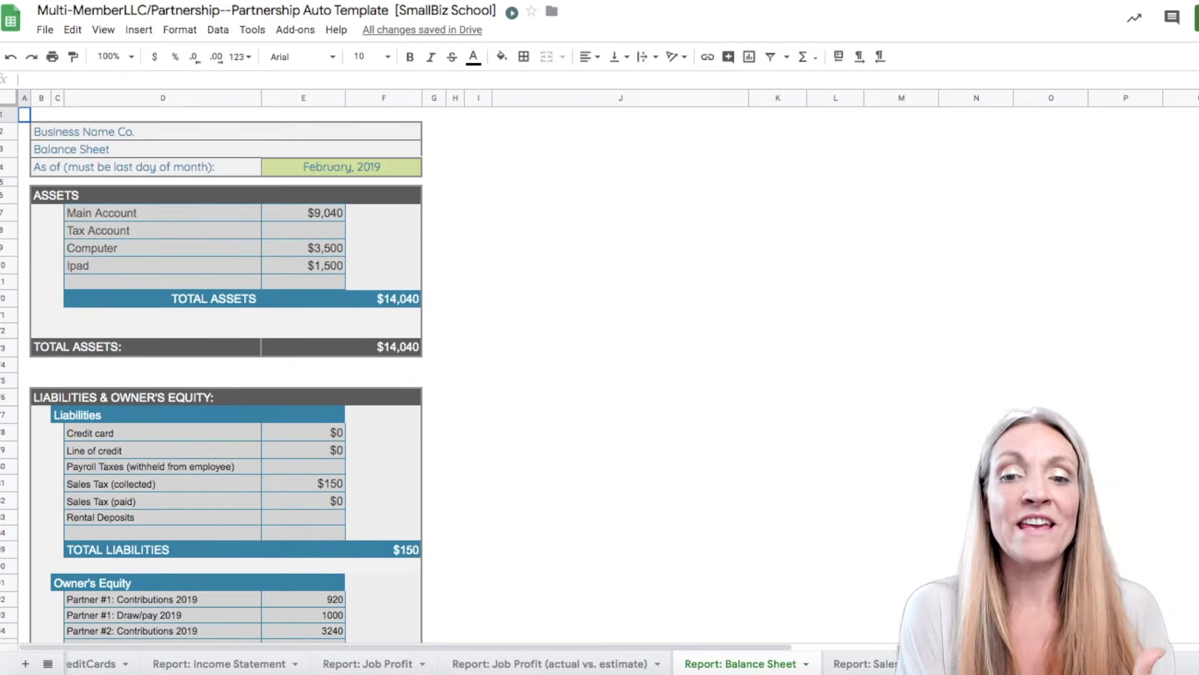
Step: Open the Sales Taxes report and highlight the collected and supplies tax accounts, followed by the Sales Tax (paid) account under Payments
{"action": "left_click", "coordinate": [871, 663]}
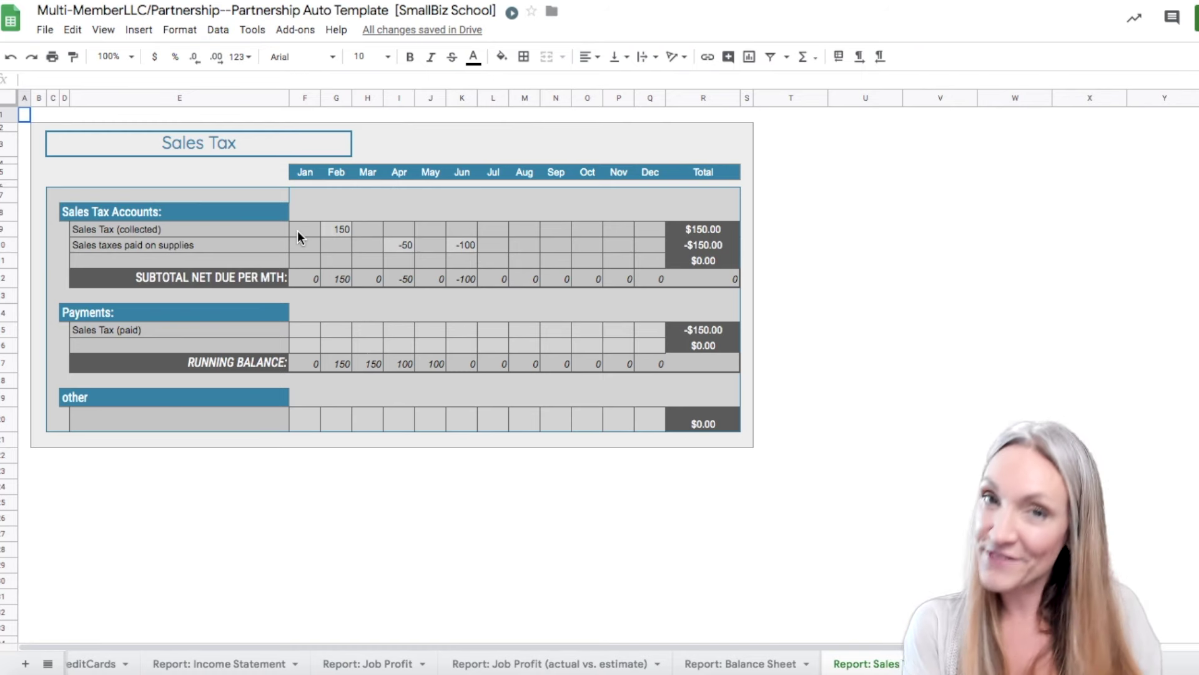
{"action": "left_click_drag", "start_coordinate": [223, 233], "coordinate": [220, 249]}
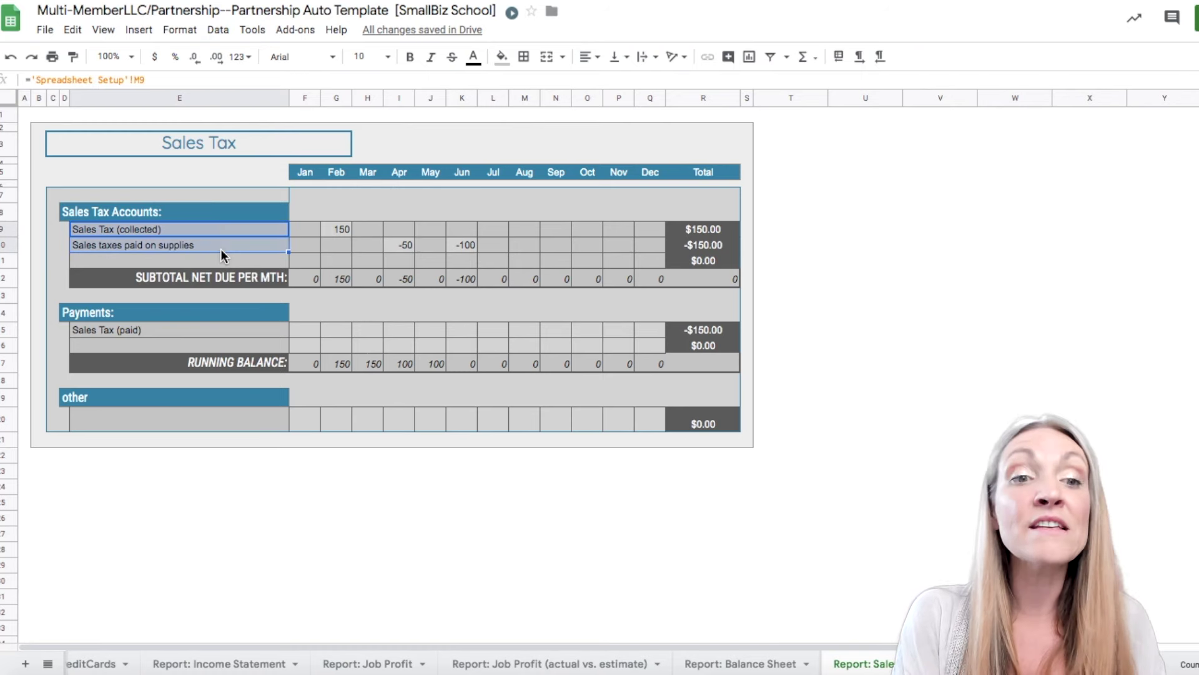
{"action": "left_click", "coordinate": [132, 331]}
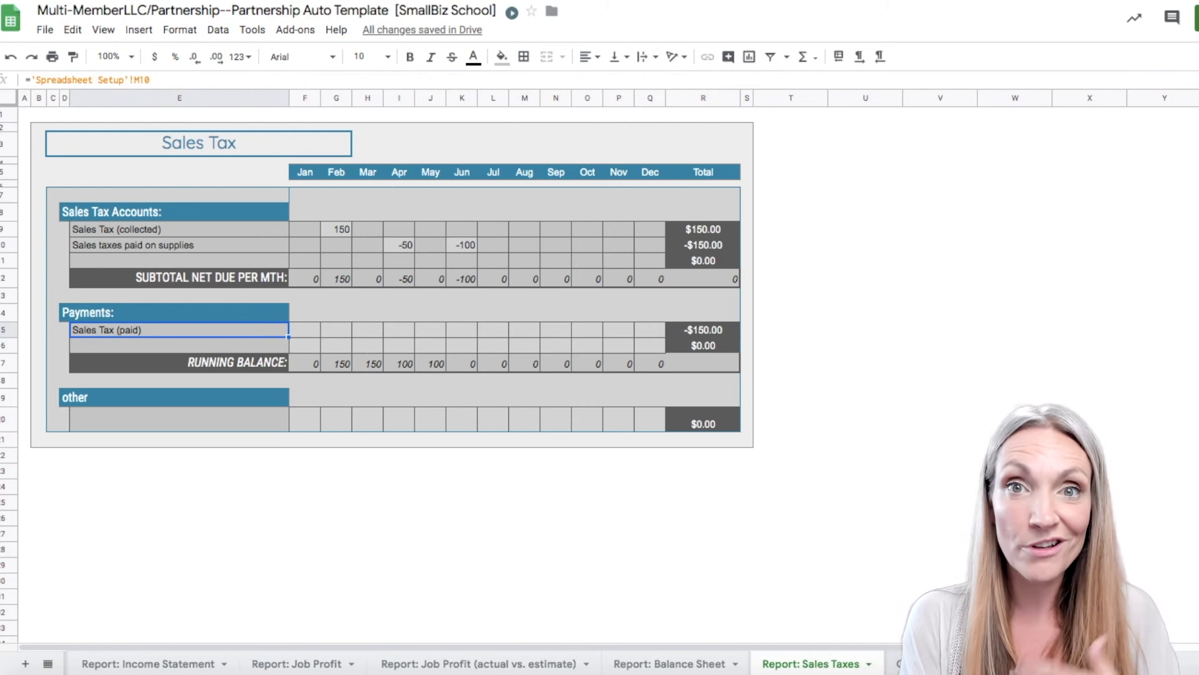
Step: Review the record of quarterly tax payments, and open the Year Summary: Tax Write-Offs sheet
{"action": "left_click", "coordinate": [888, 668]}
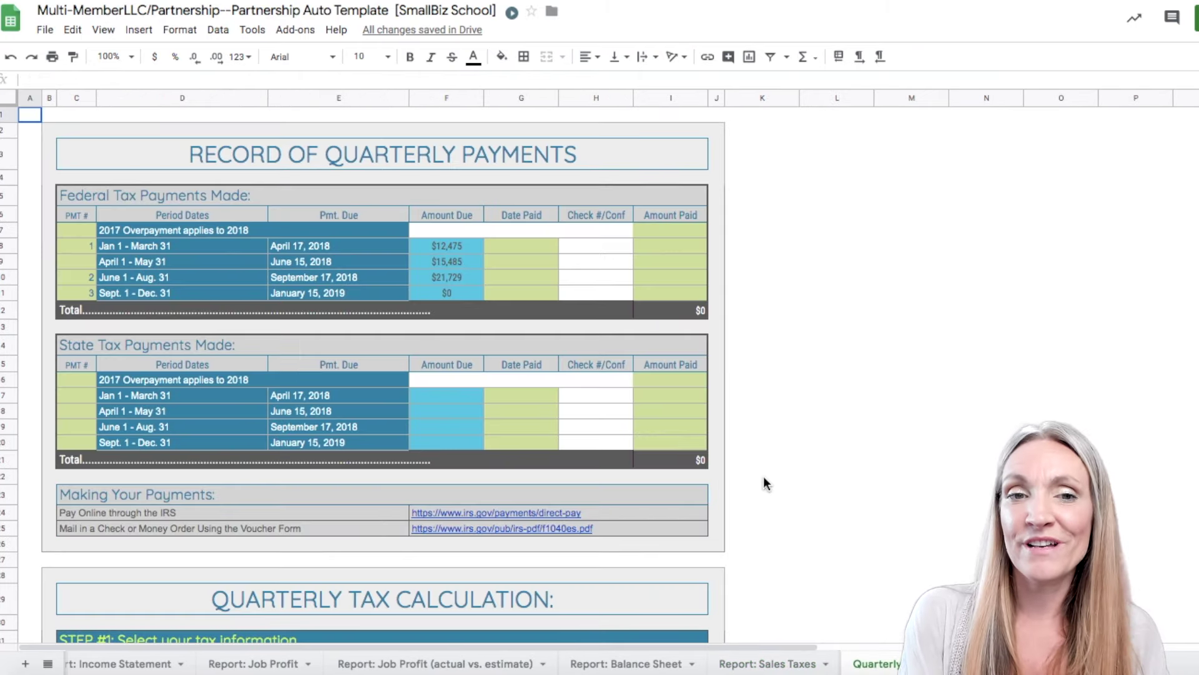
{"action": "scroll", "coordinate": [765, 479], "scroll_direction": "down", "scroll_amount": 2}
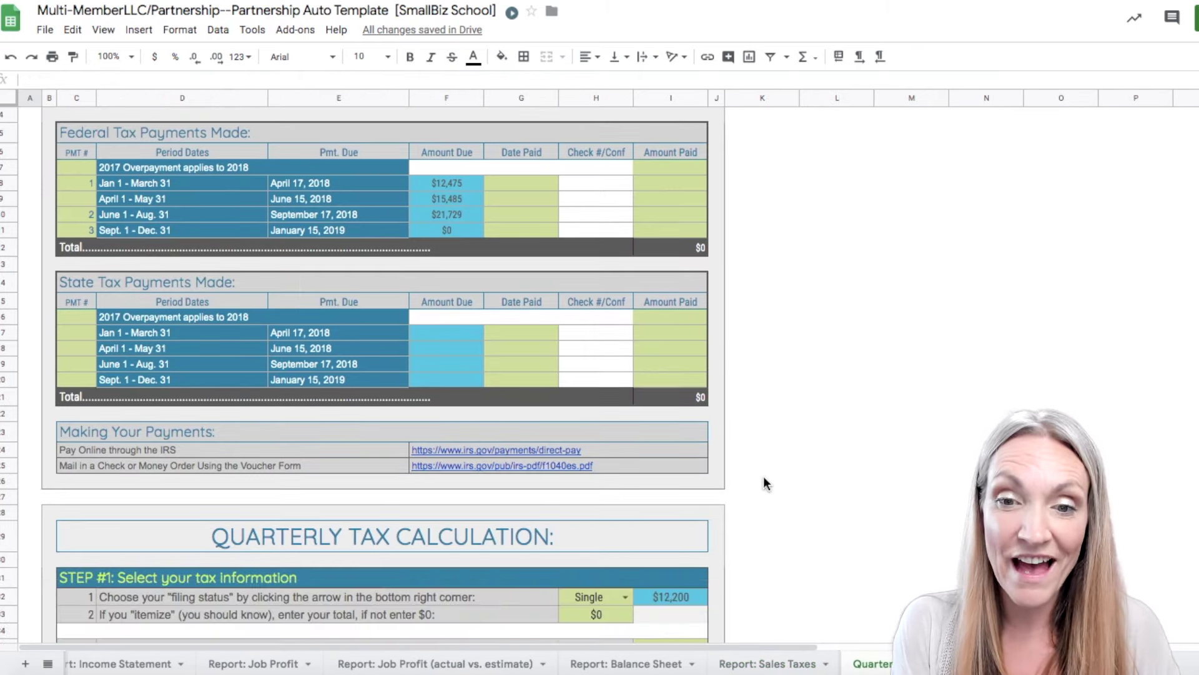
{"action": "left_click", "coordinate": [1005, 664]}
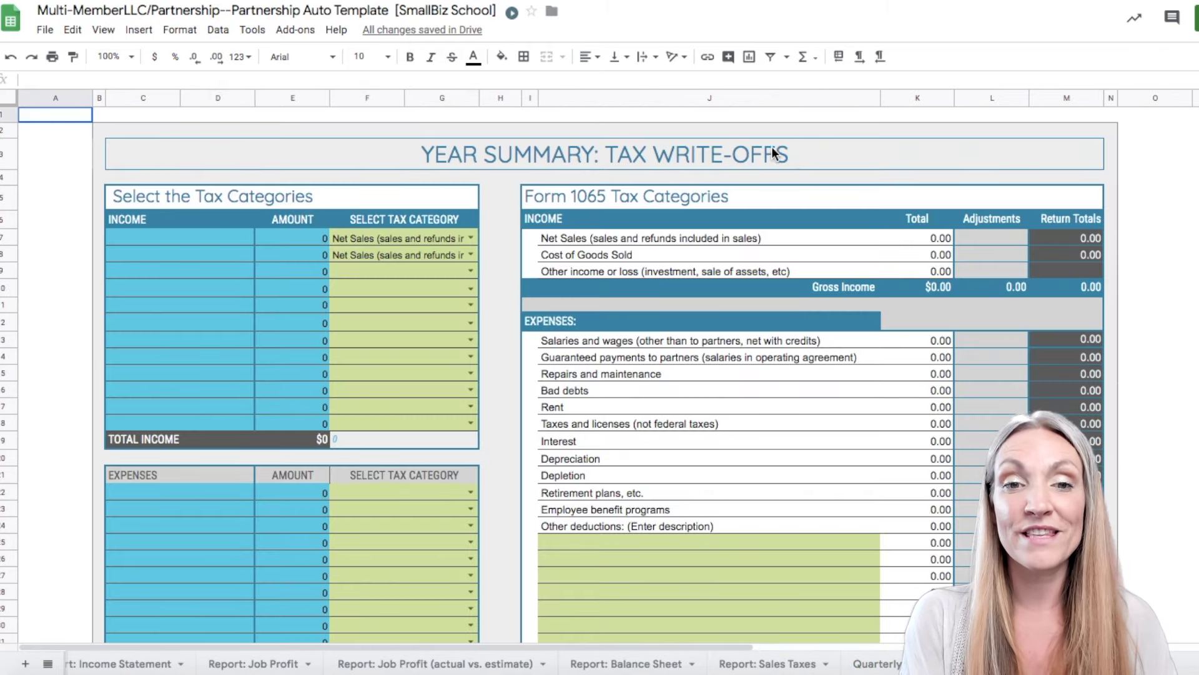
{"action": "scroll", "coordinate": [766, 119], "scroll_direction": "down", "scroll_amount": 1}
{"action": "scroll", "coordinate": [766, 119], "scroll_direction": "down", "scroll_amount": 2}
{"action": "scroll", "coordinate": [765, 120], "scroll_direction": "up", "scroll_amount": 3}
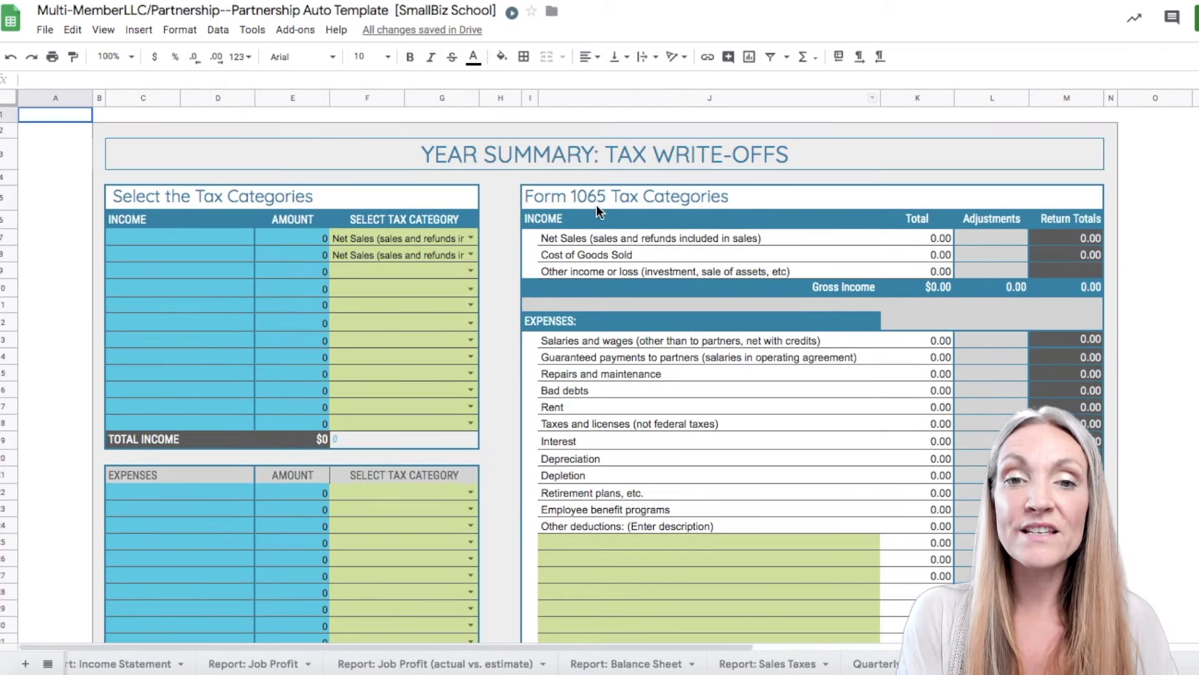
Step: Highlight the Form 1065 Tax Categories heading and review the categories from income and expenses through the Schedule K section
{"action": "left_click", "coordinate": [543, 200]}
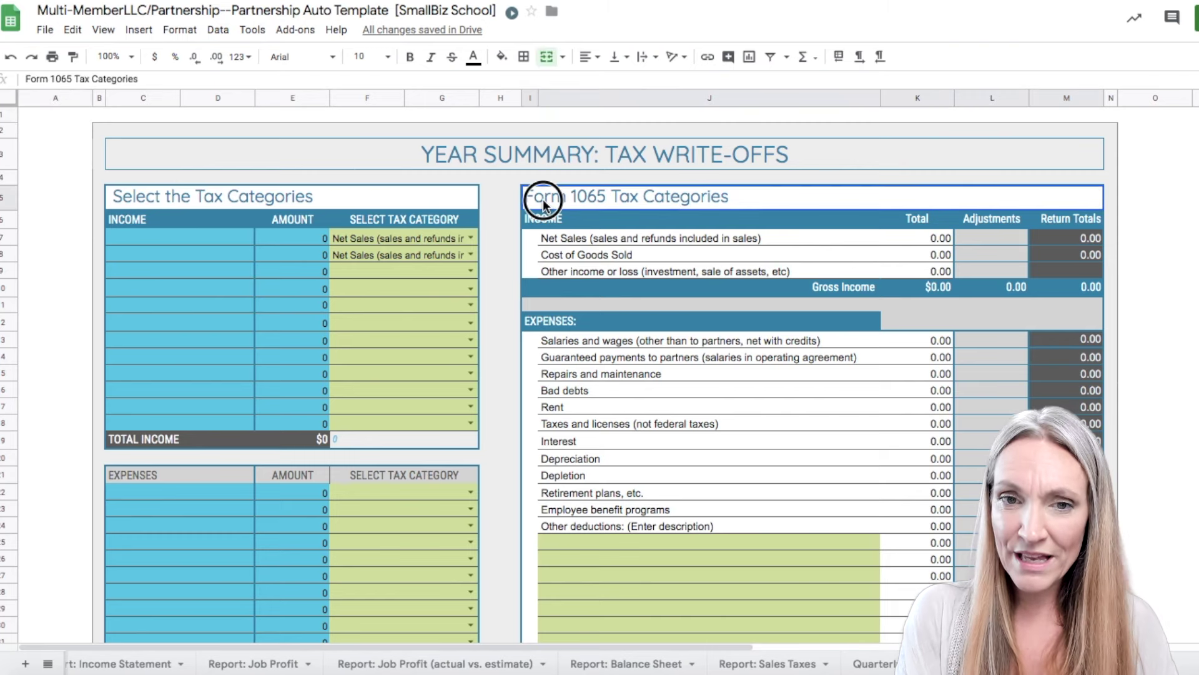
{"action": "scroll", "coordinate": [729, 207], "scroll_direction": "down", "scroll_amount": 5}
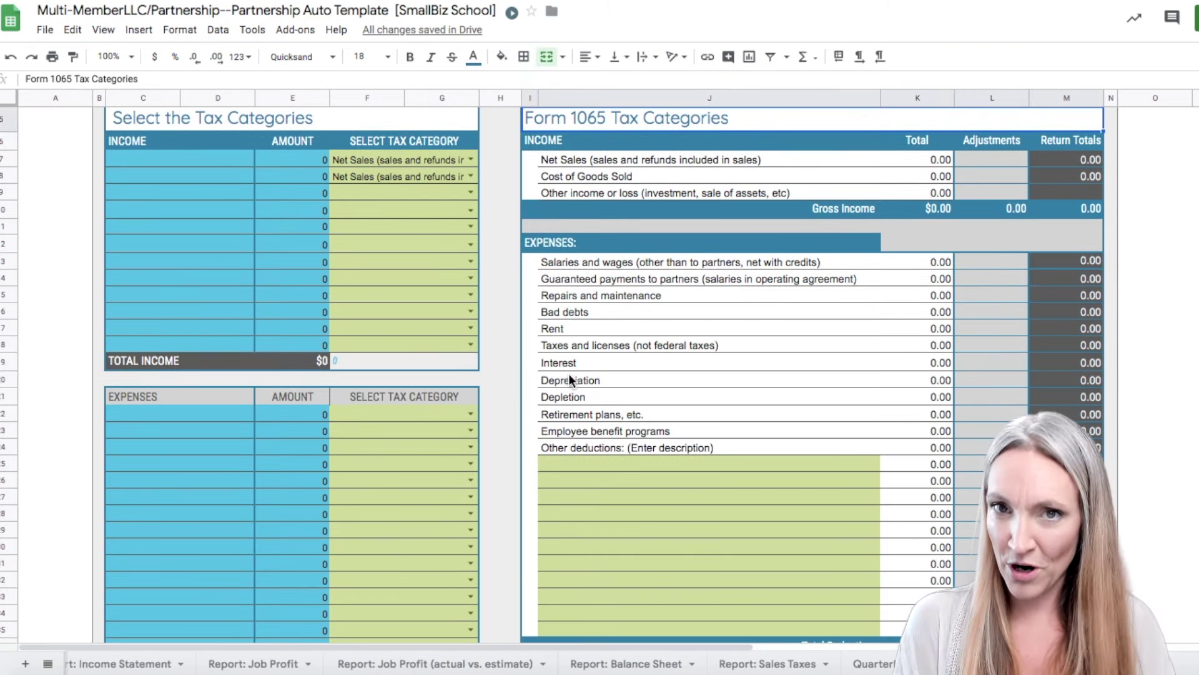
{"action": "scroll", "coordinate": [667, 312], "scroll_direction": "down", "scroll_amount": 8}
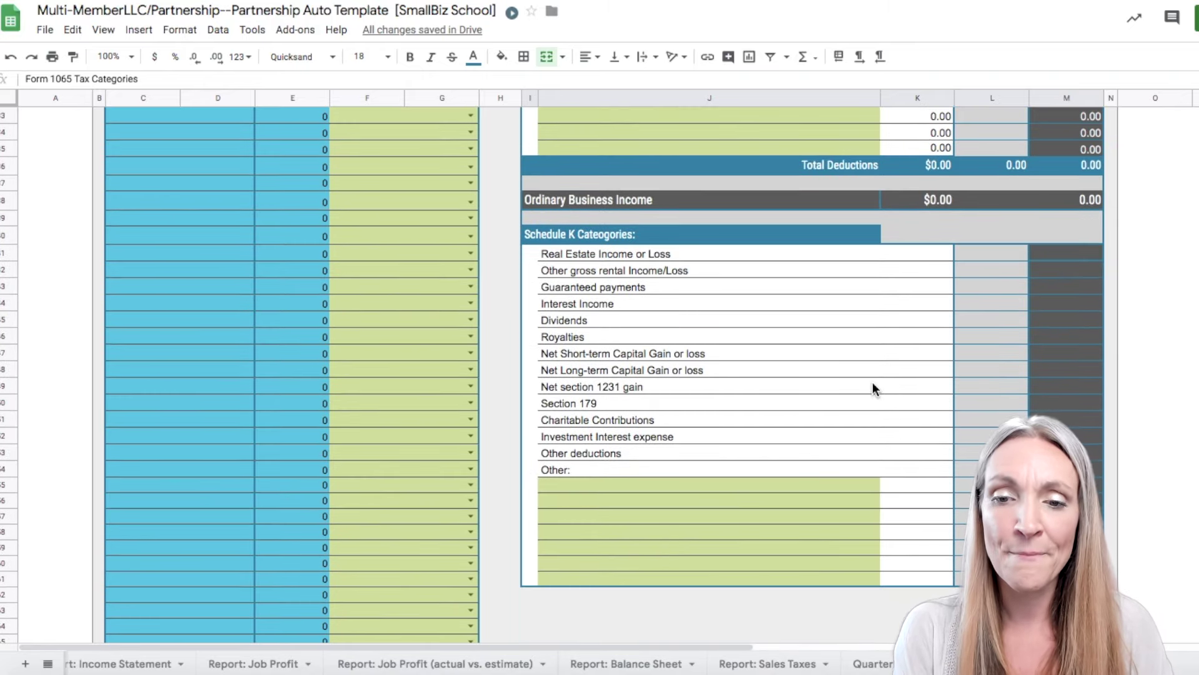
{"action": "scroll", "coordinate": [872, 386], "scroll_direction": "up", "scroll_amount": 10}
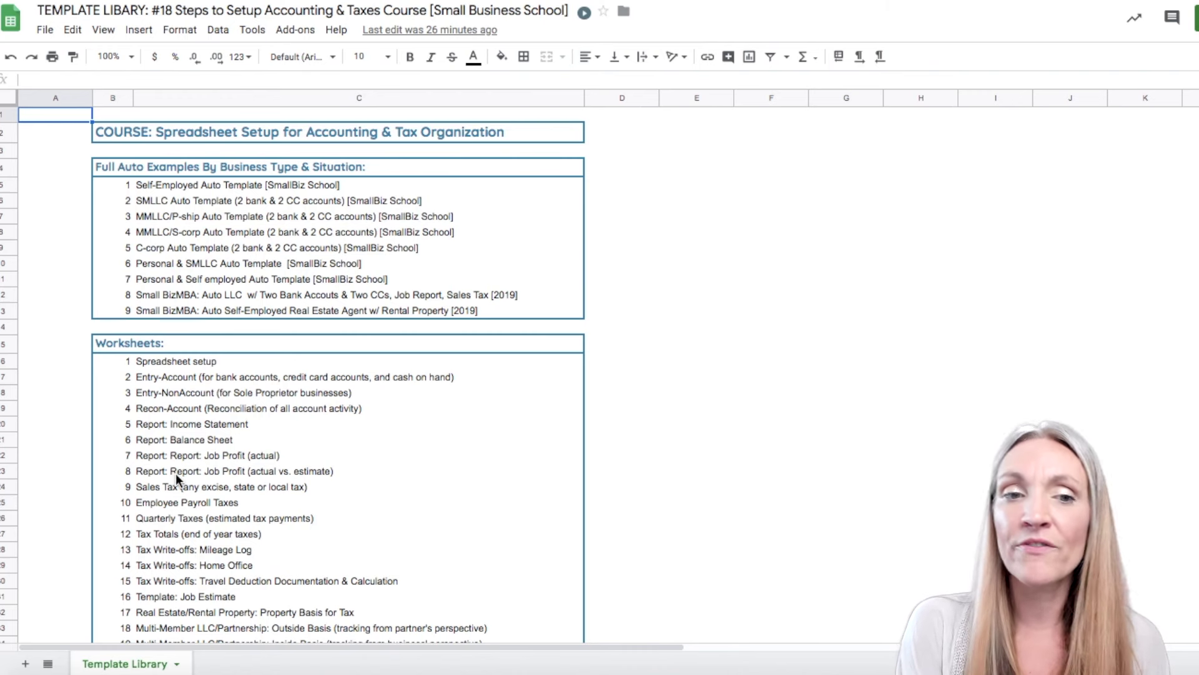
Step: In the Template Library spreadsheet, highlight the Mileage Log, Home Office, Travel Deduction and Job Estimate entries, followed by the whole Worksheets list
{"action": "scroll", "coordinate": [178, 484], "scroll_direction": "down", "scroll_amount": 1}
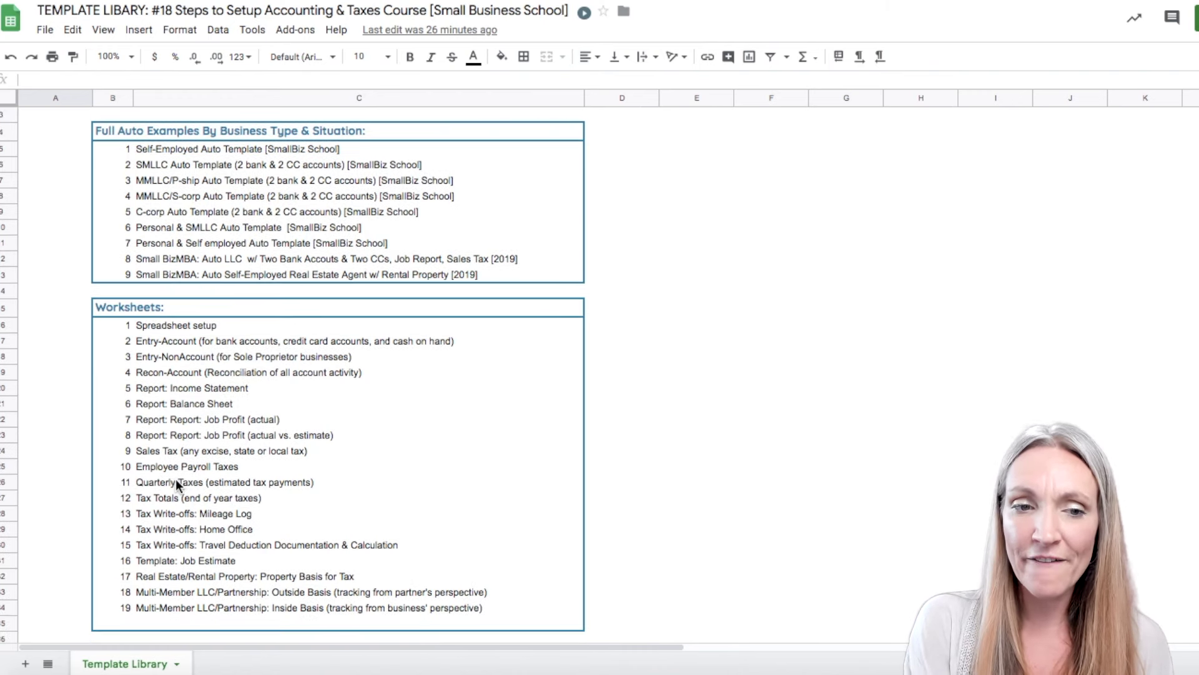
{"action": "left_click_drag", "start_coordinate": [180, 519], "coordinate": [183, 563]}
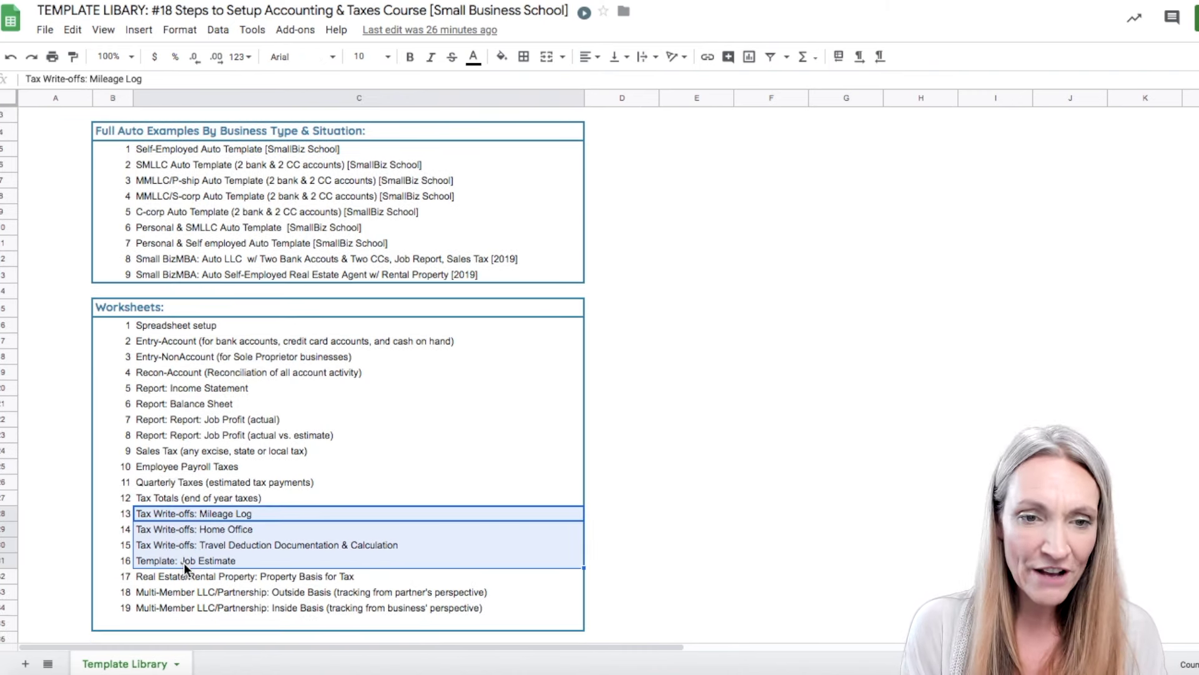
{"action": "left_click", "coordinate": [215, 529]}
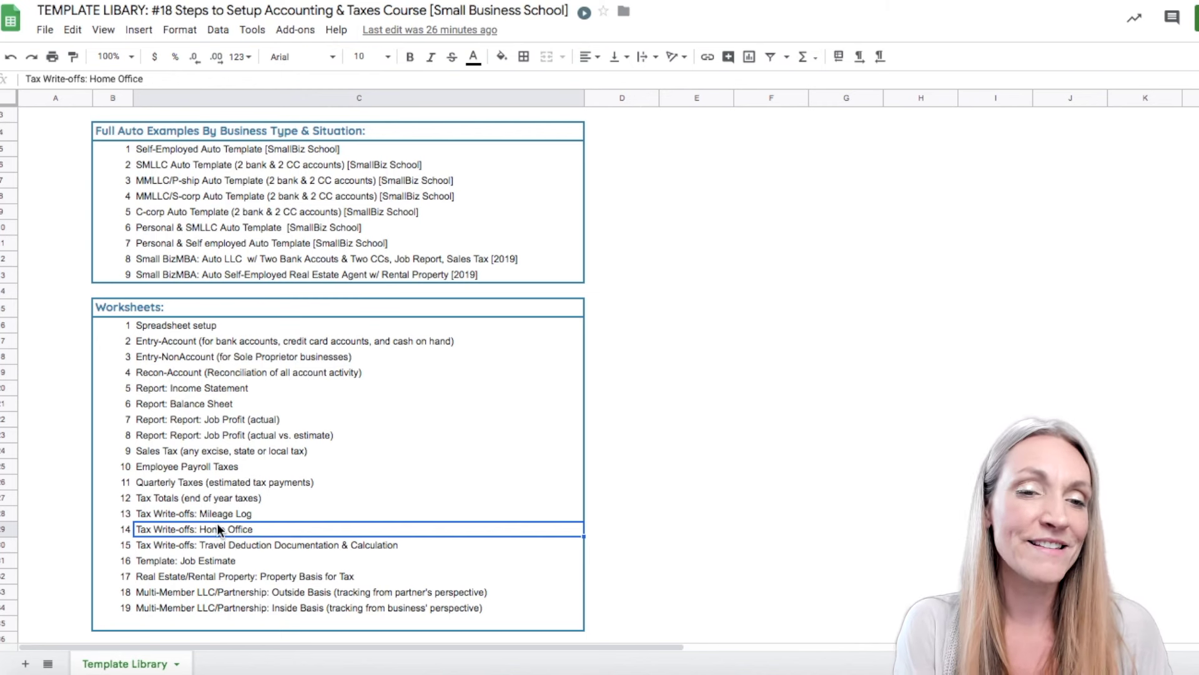
{"action": "left_click", "coordinate": [213, 512]}
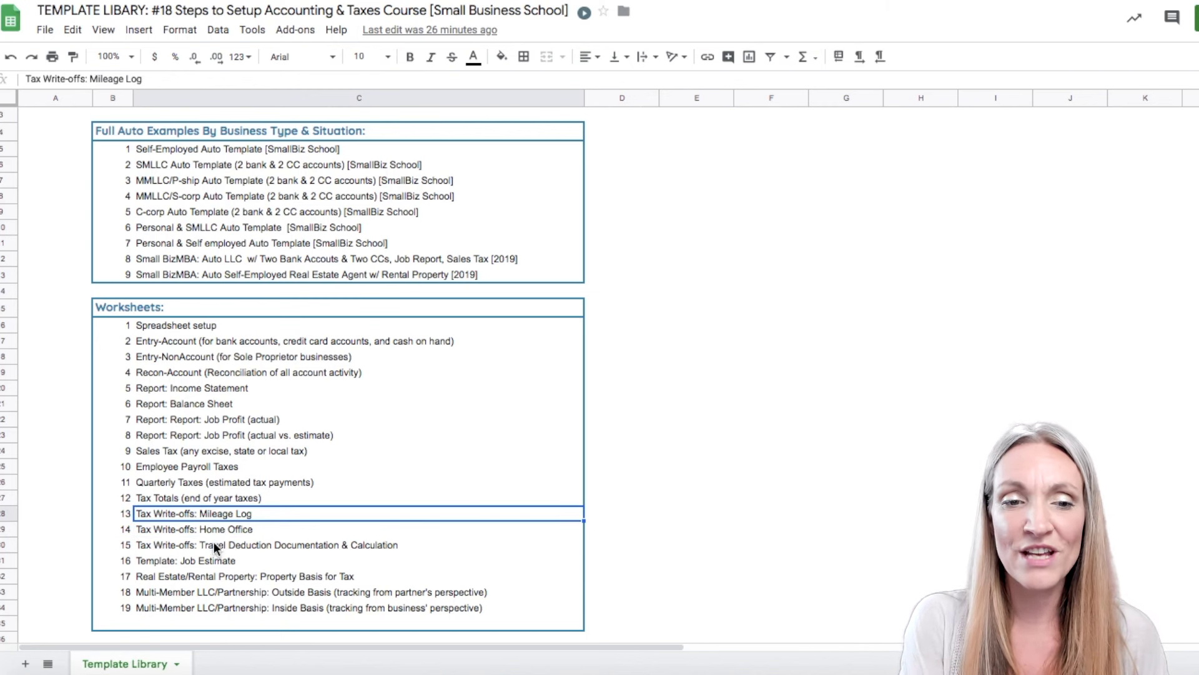
{"action": "left_click", "coordinate": [214, 547]}
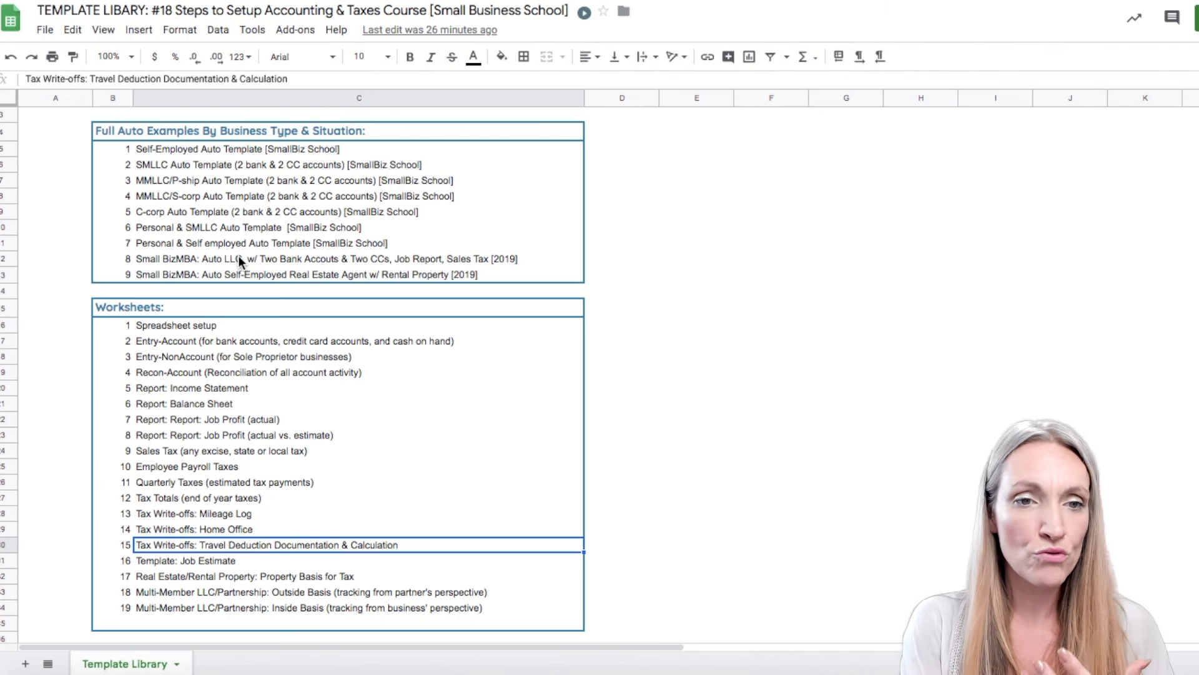
{"action": "left_click_drag", "start_coordinate": [213, 325], "coordinate": [205, 618]}
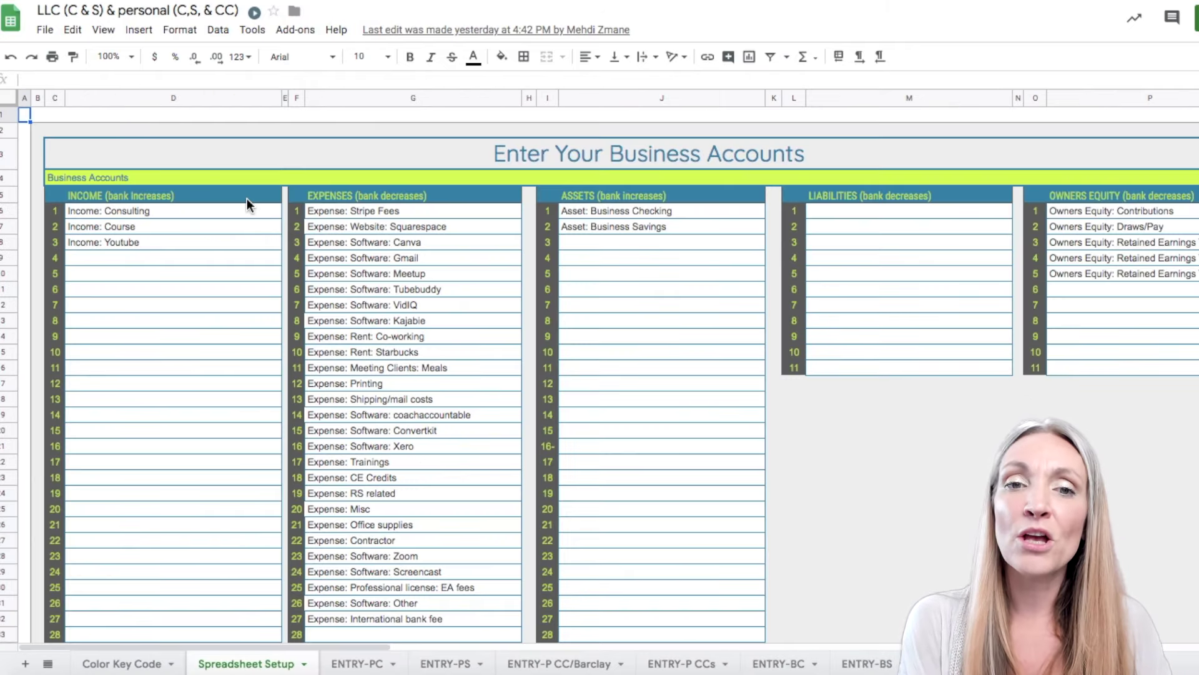
Step: In the combined LLC and personal spreadsheet's setup sheet, review the personal accounts, other lists and business accounts
{"action": "scroll", "coordinate": [246, 197], "scroll_direction": "right", "scroll_amount": 15}
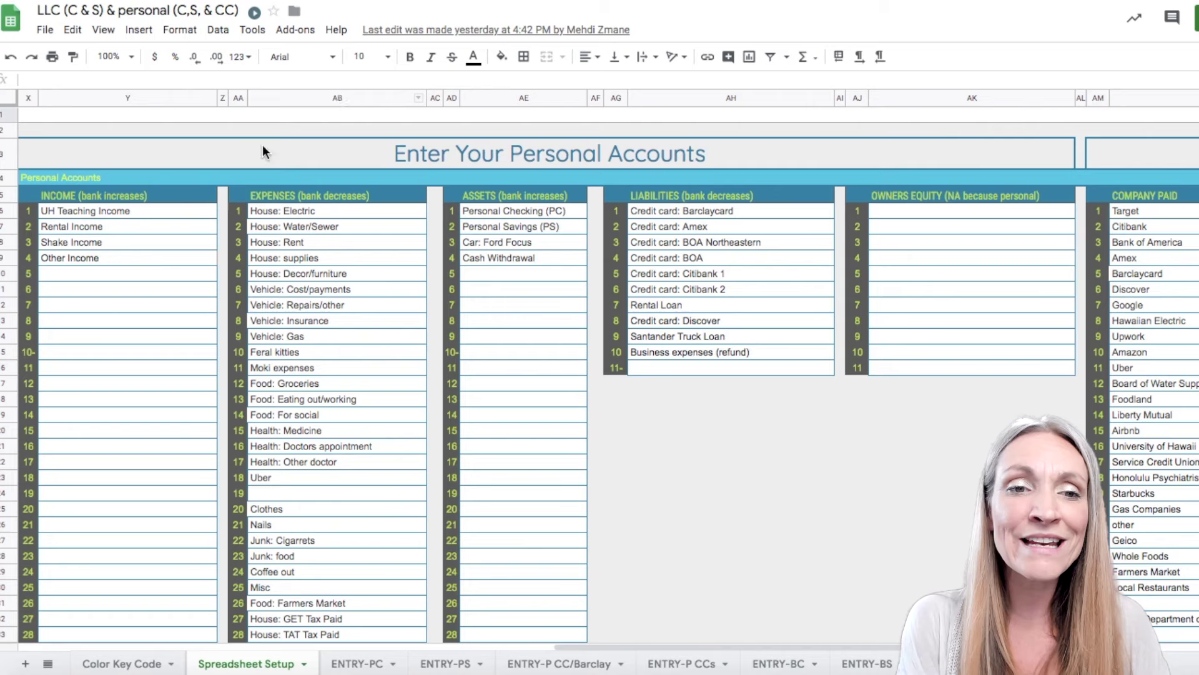
{"action": "scroll", "coordinate": [452, 204], "scroll_direction": "left", "scroll_amount": 15}
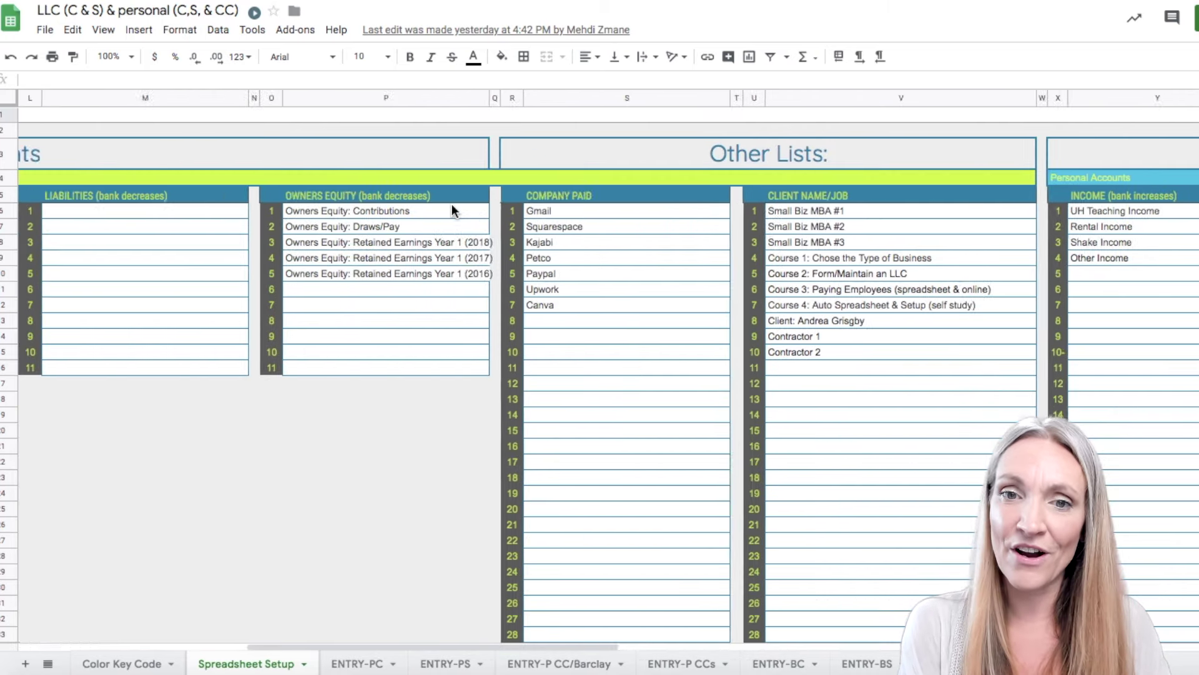
{"action": "scroll", "coordinate": [451, 204], "scroll_direction": "left", "scroll_amount": 1}
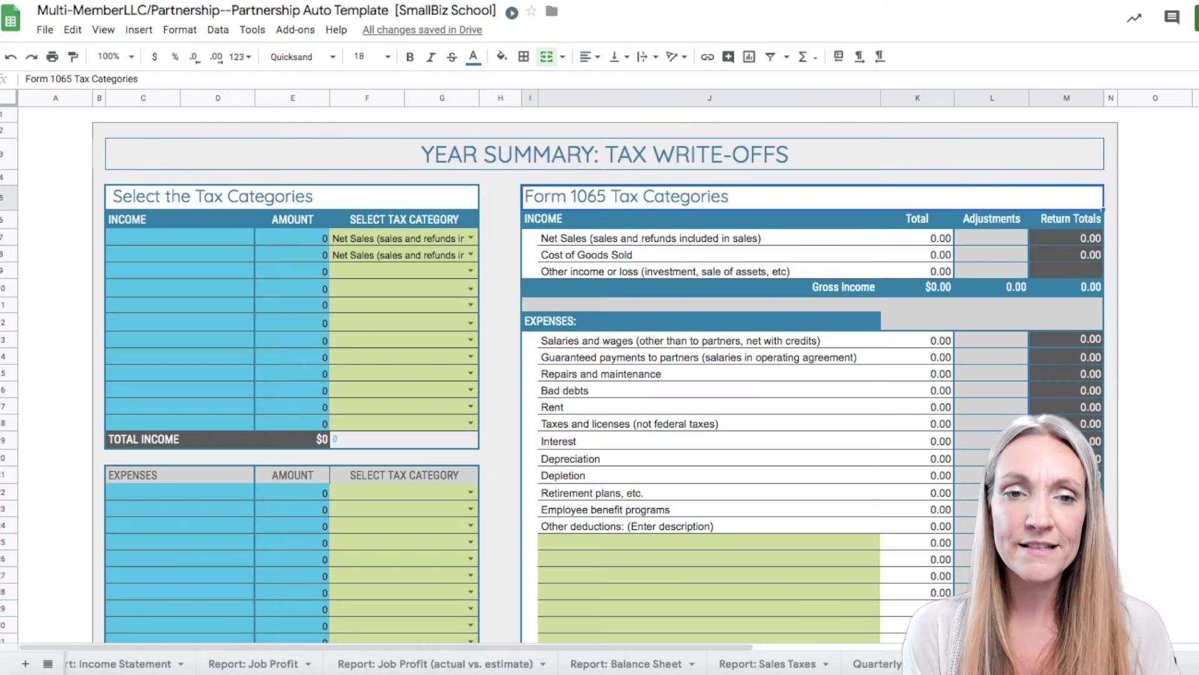
Step: Return to the partnership template and revisit the Entry-Checking, Entry-Savings and Spreadsheet Setup sheets
{"action": "scroll", "coordinate": [145, 663], "scroll_direction": "up", "scroll_amount": 5}
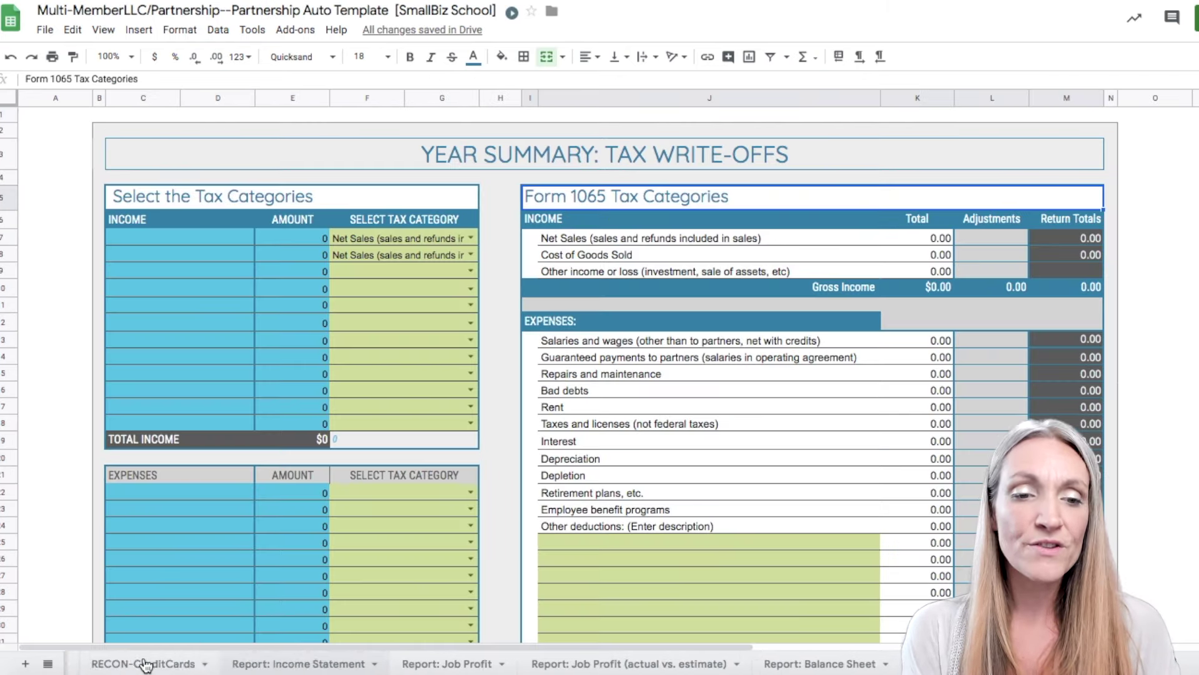
{"action": "scroll", "coordinate": [146, 664], "scroll_direction": "up", "scroll_amount": 5}
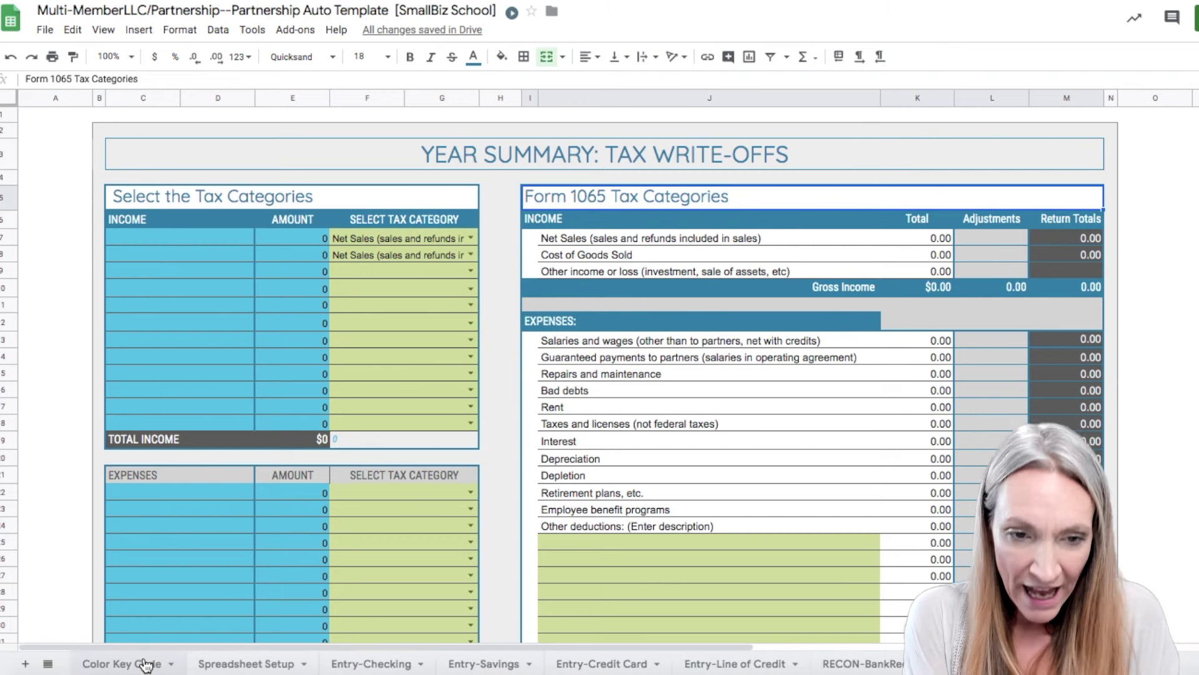
{"action": "left_click", "coordinate": [387, 663]}
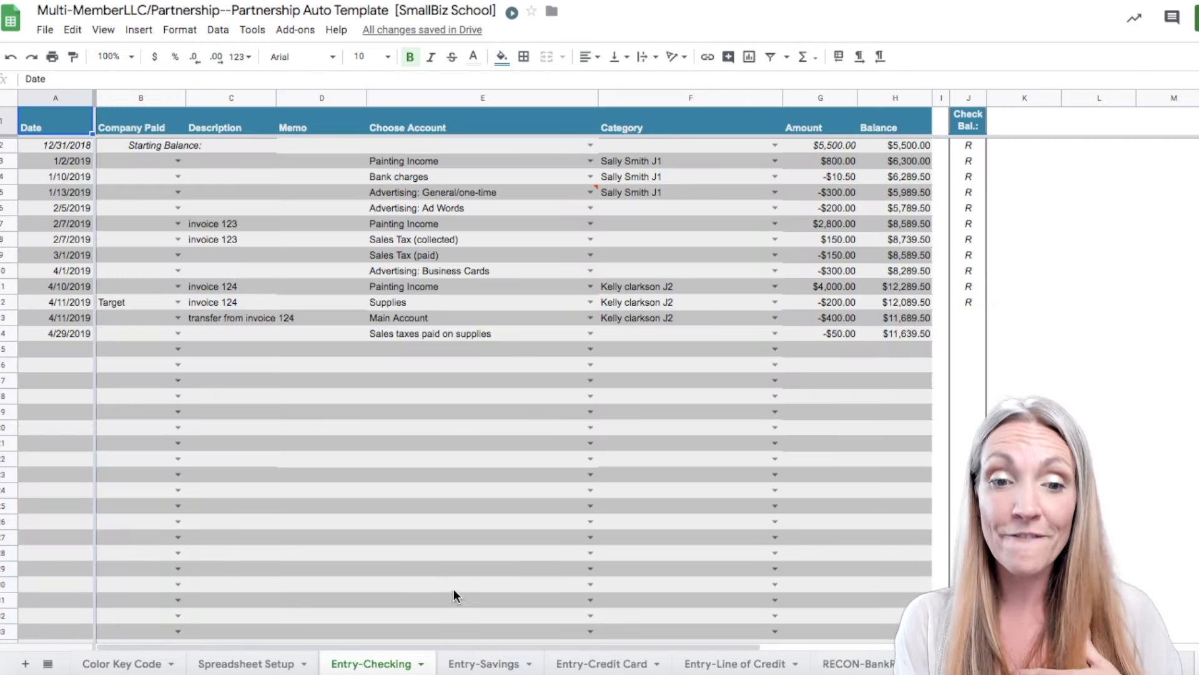
{"action": "left_click", "coordinate": [475, 662]}
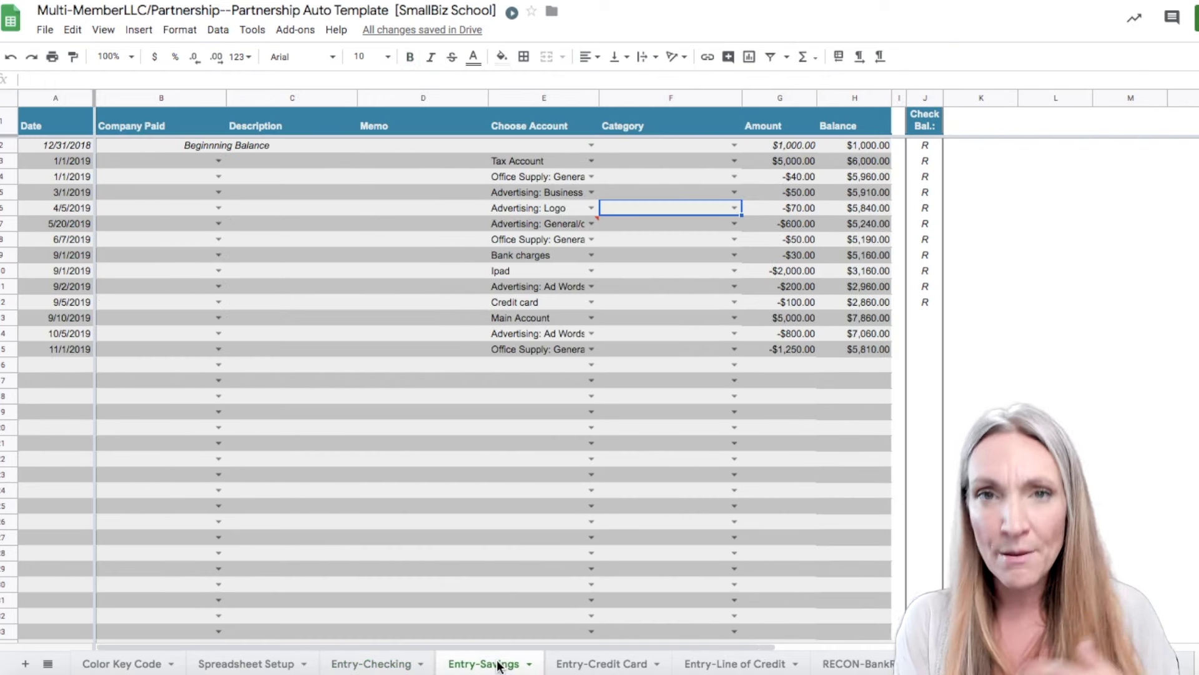
{"action": "left_click", "coordinate": [257, 664]}
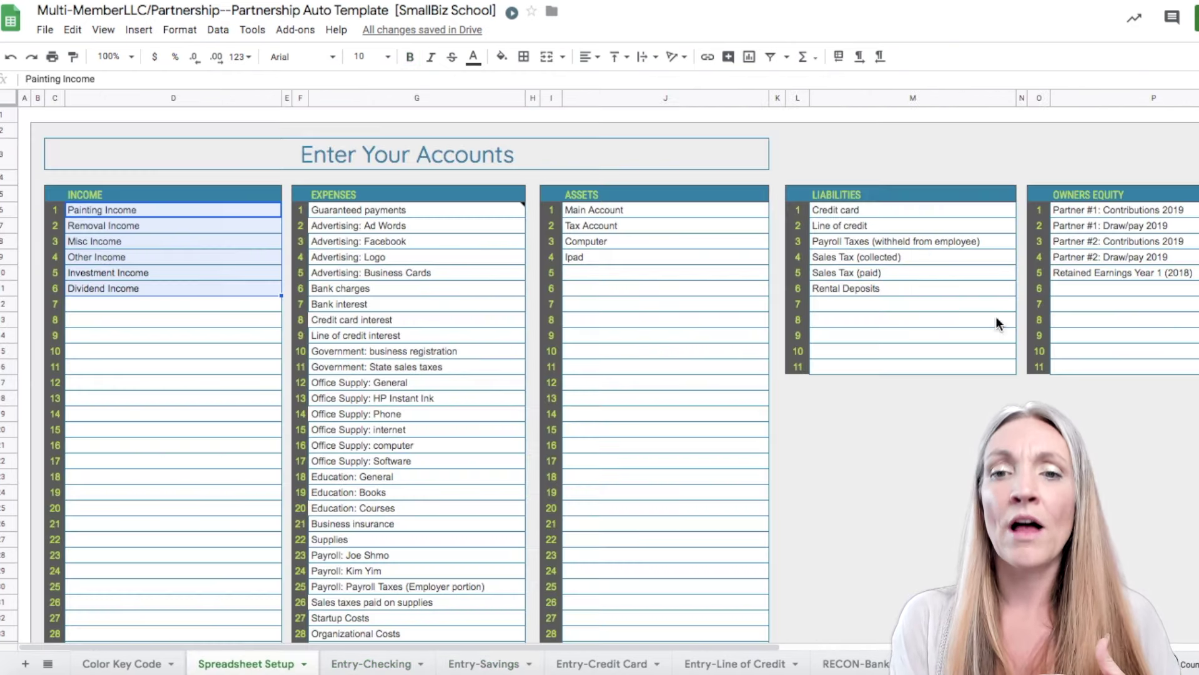